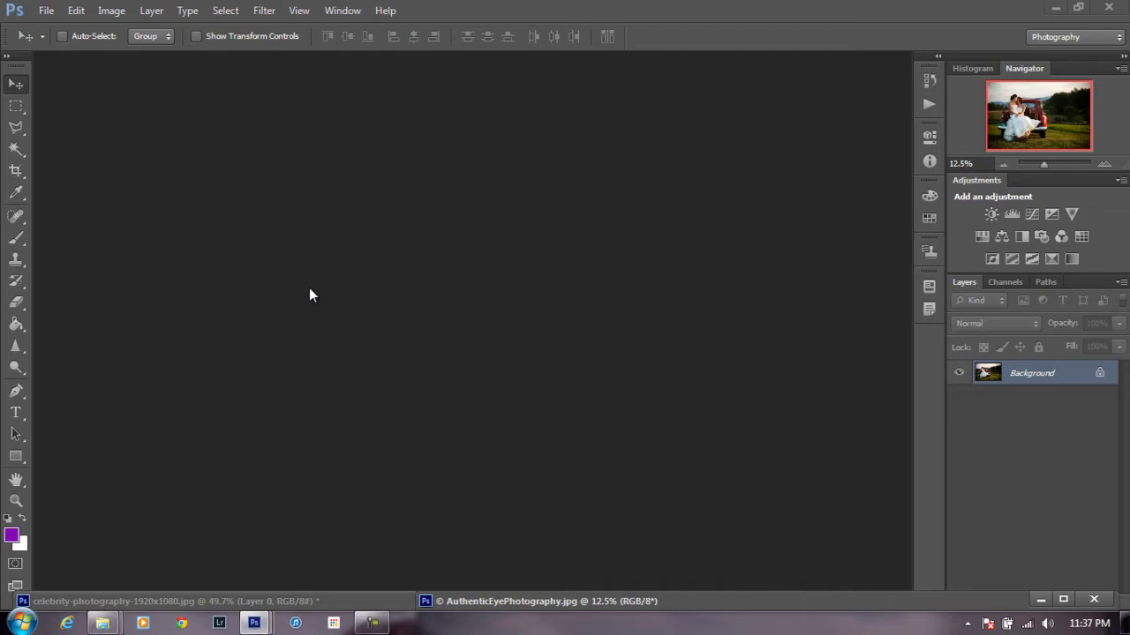
Step: Restore the minimized celebrity portrait and AuthenticEyePhotography.jpg, and dock both as tabbed documents
left_click(263, 602)
double_click(593, 607)
left_click_drag(552, 77, 552, 60)
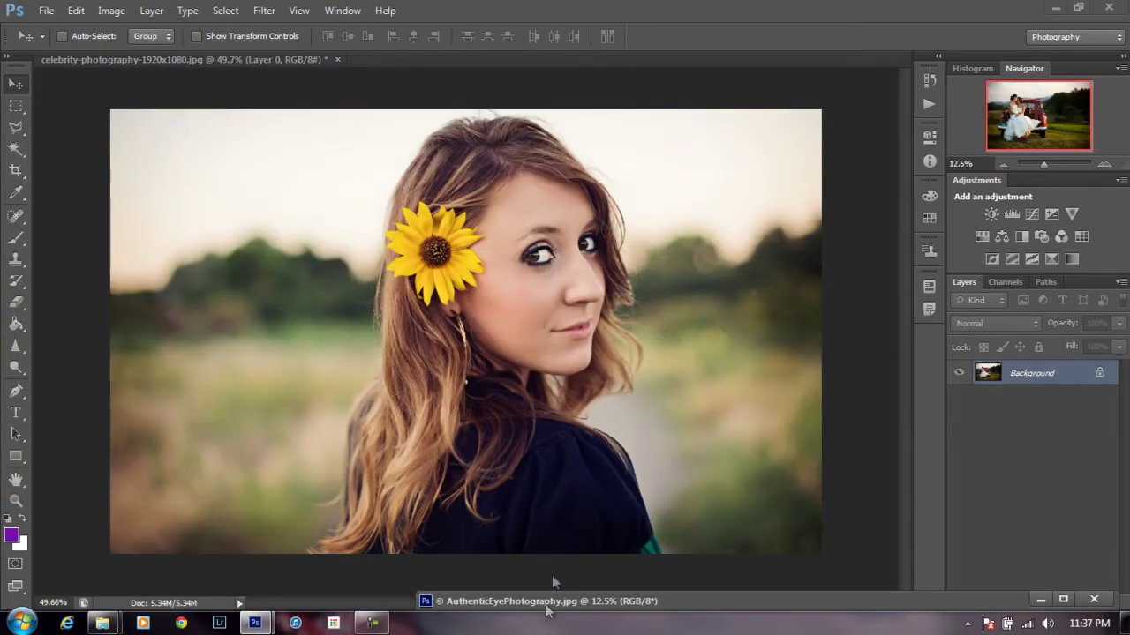
double_click(549, 601)
left_click_drag(623, 50, 612, 58)
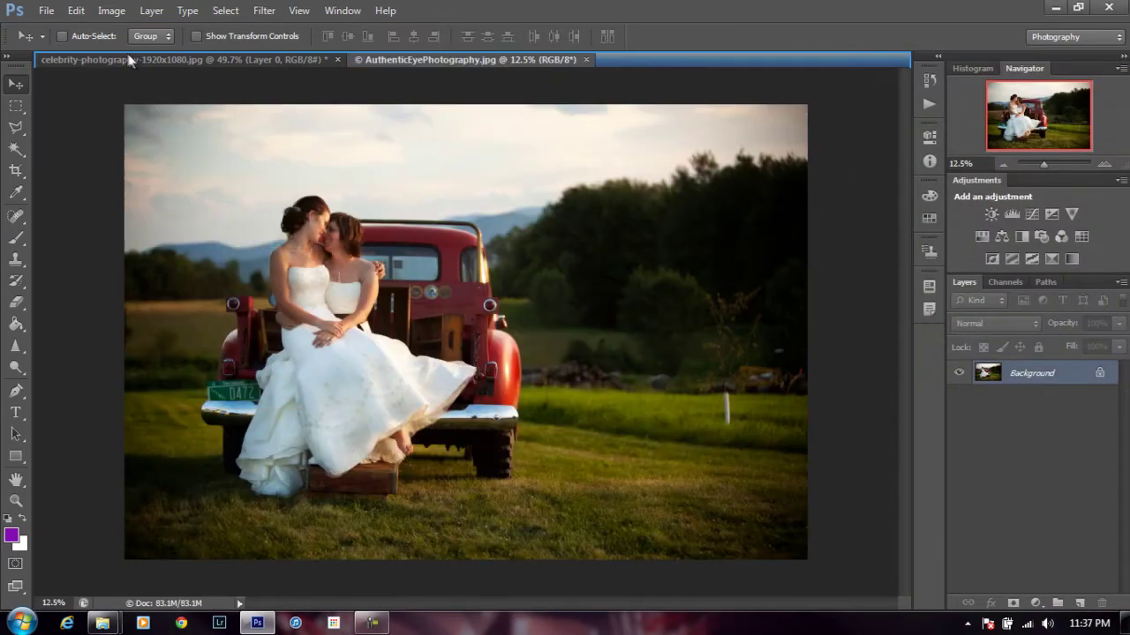
Step: Compare the portrait with AuthenticEyePhotography.jpg by viewing them alternately, ending on the portrait
left_click(134, 58)
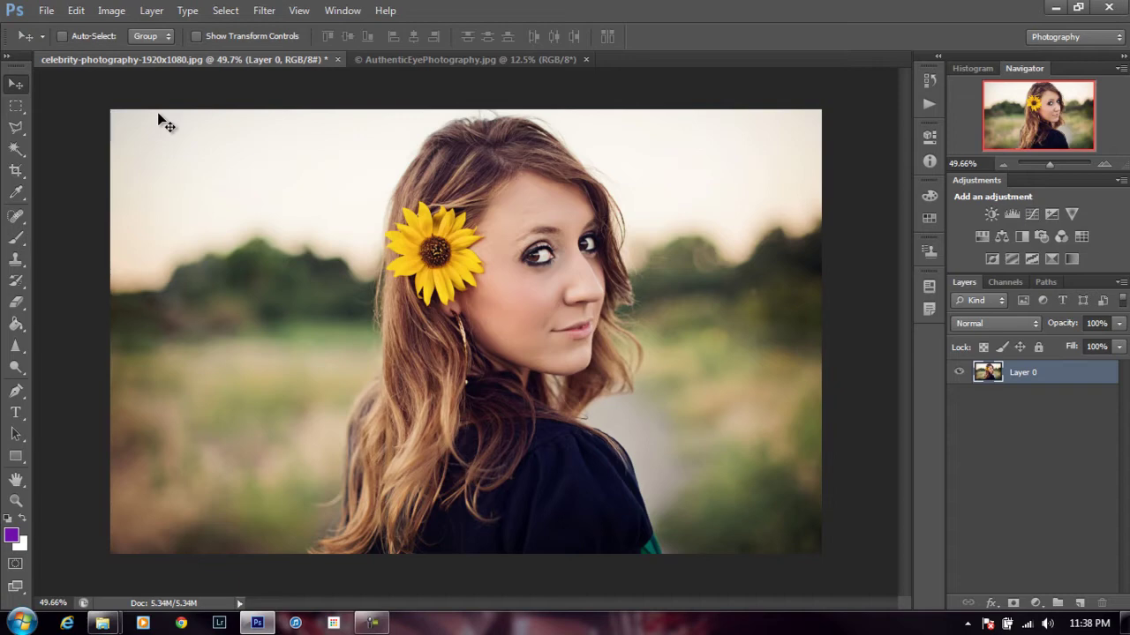
left_click(445, 59)
left_click(261, 55)
left_click(428, 65)
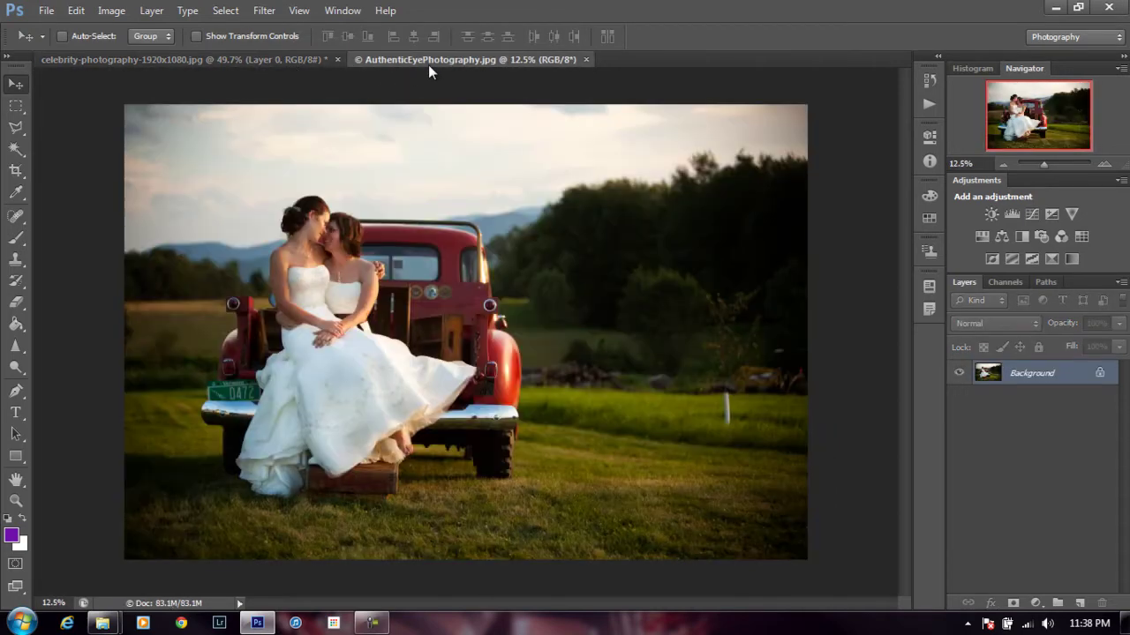
left_click(231, 61)
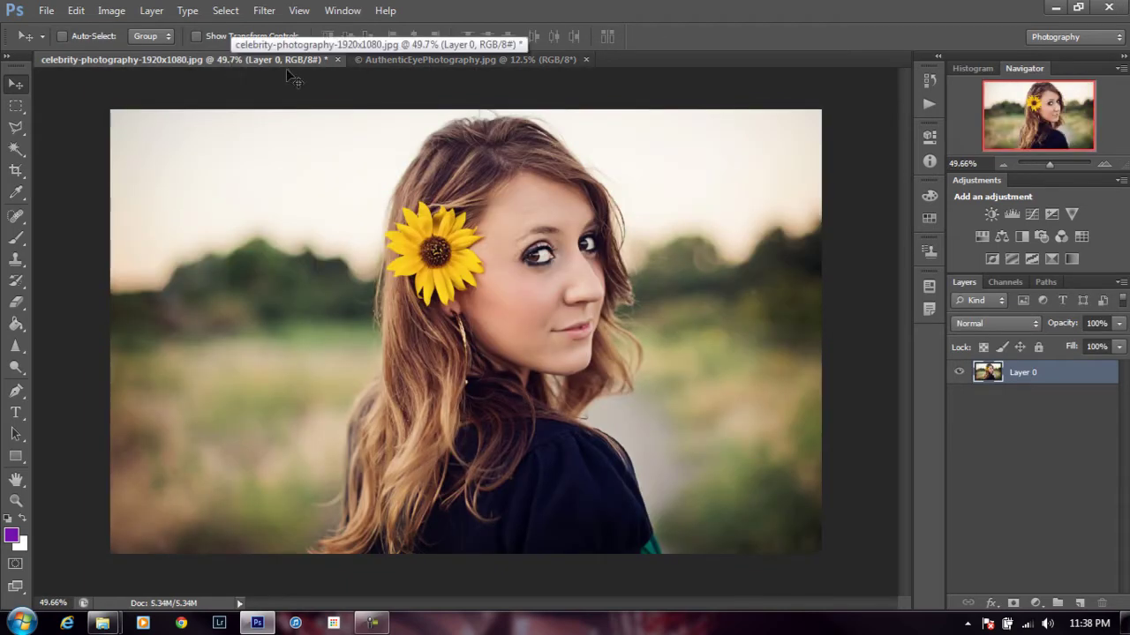
left_click(519, 60)
left_click(195, 58)
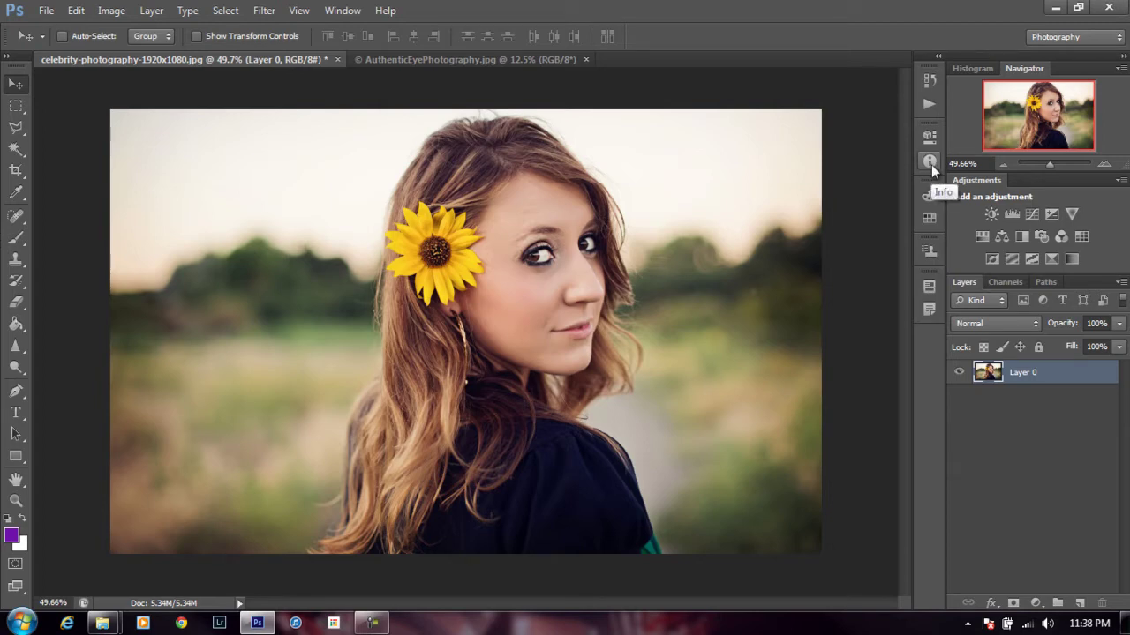
Step: Show the colour Info readout, examine the portrait's RGB and CMYK values, and collapse the readout
left_click(352, 13)
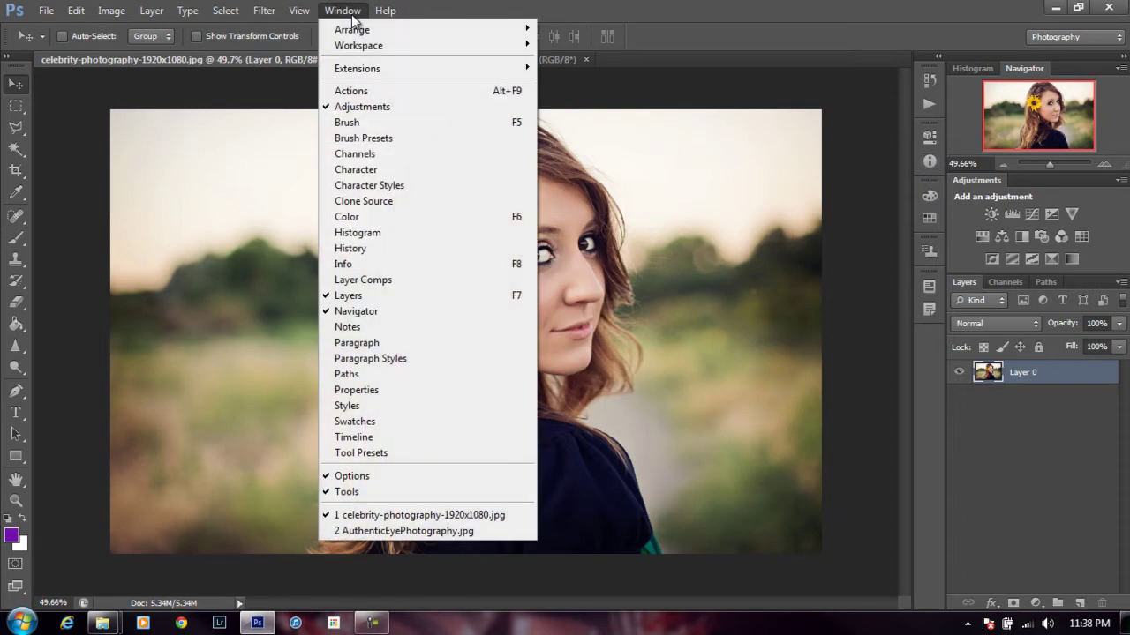
left_click(351, 267)
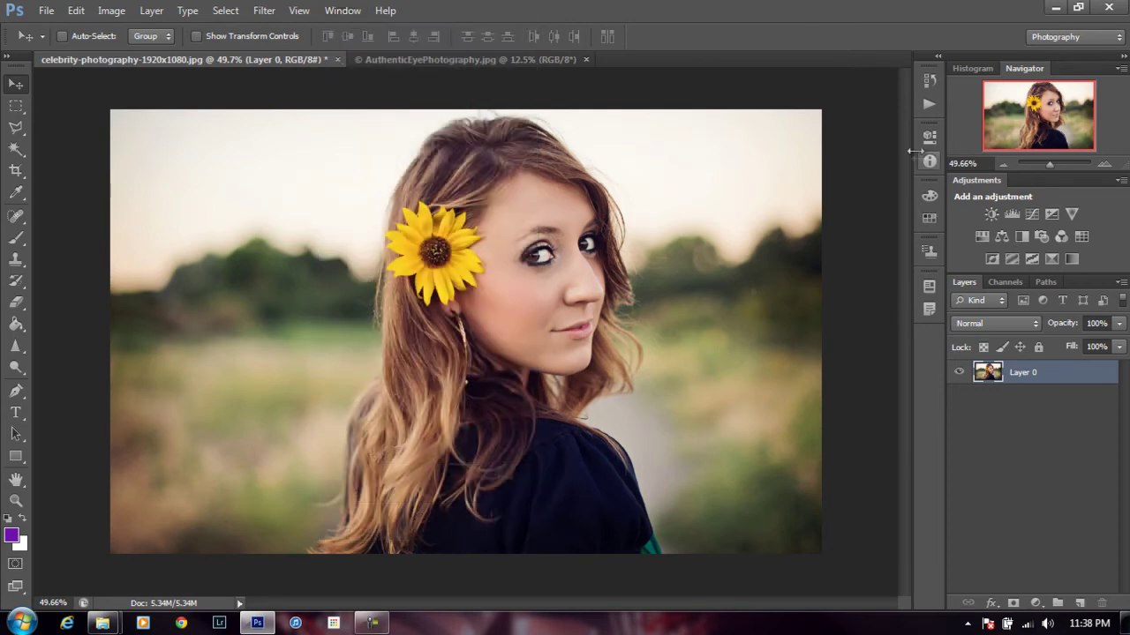
left_click(929, 162)
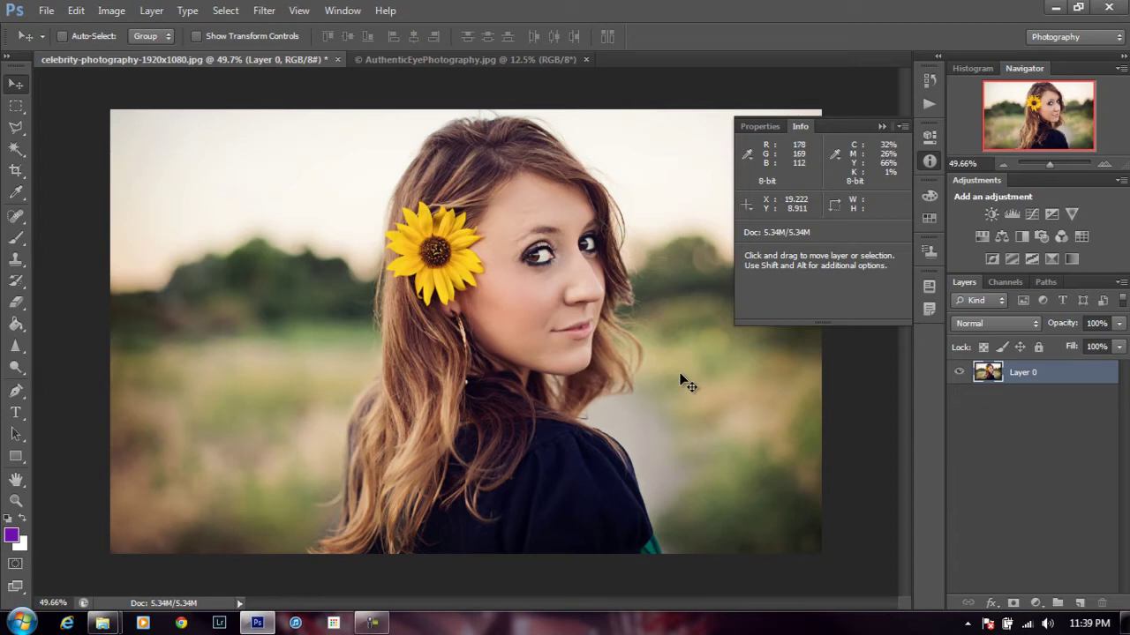
left_click(879, 128)
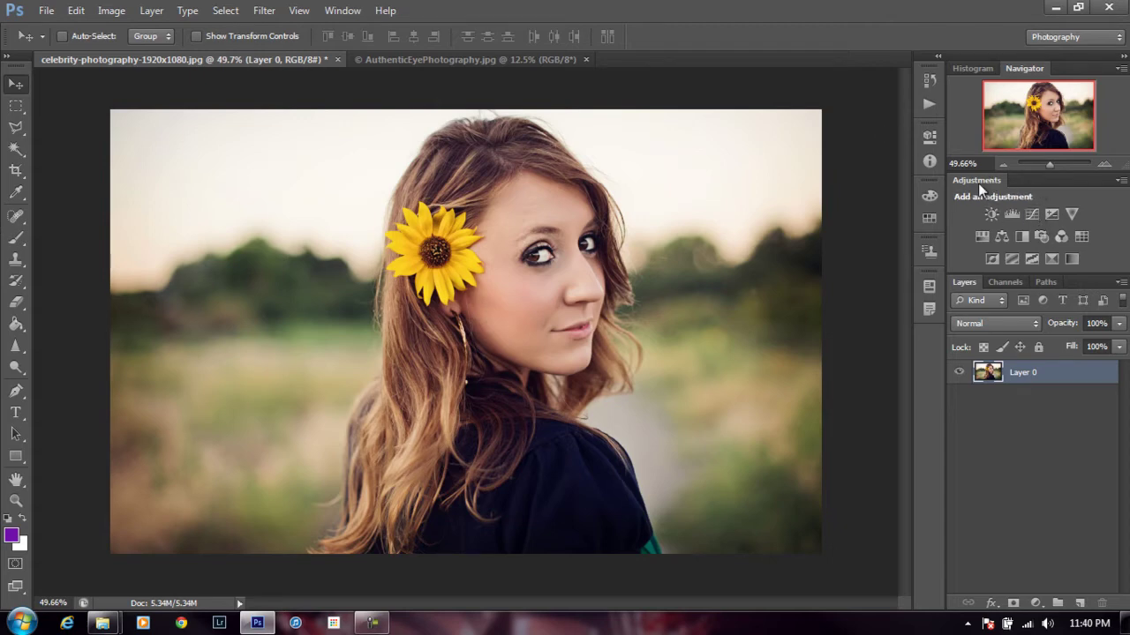
Step: Add a Levels adjustment layer above the portrait and select its Red channel
left_click(1035, 604)
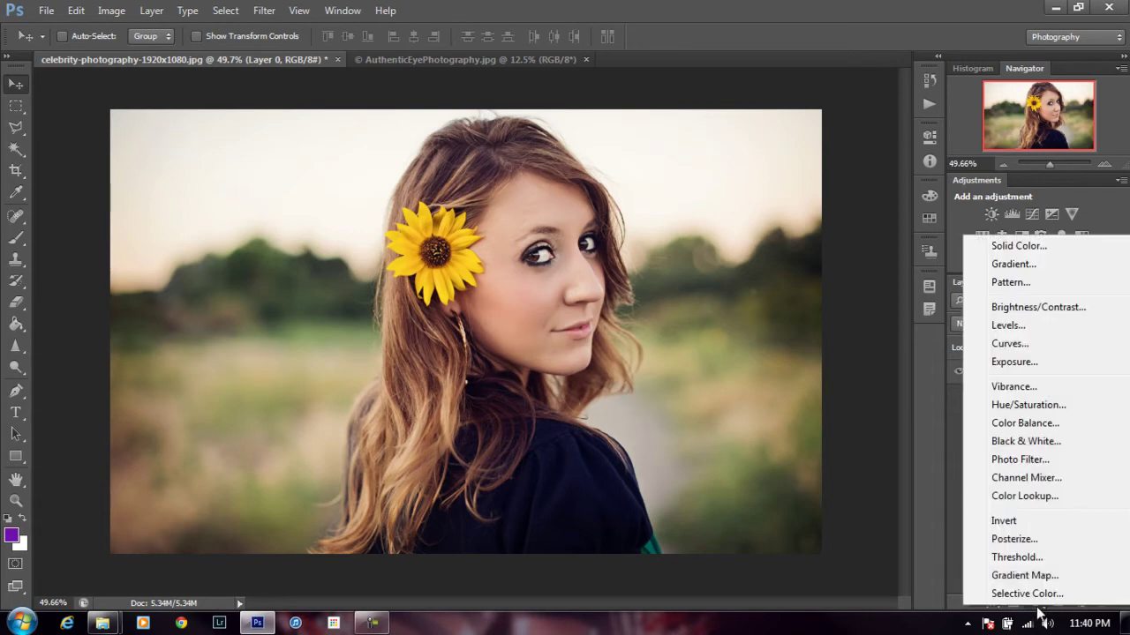
left_click(1009, 326)
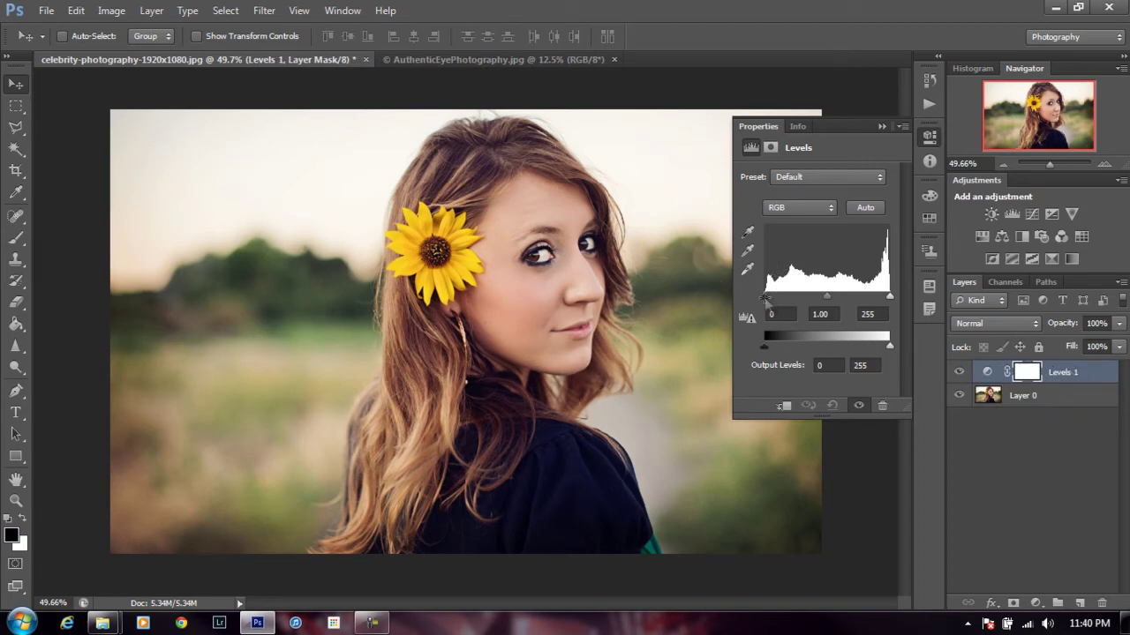
left_click(815, 208)
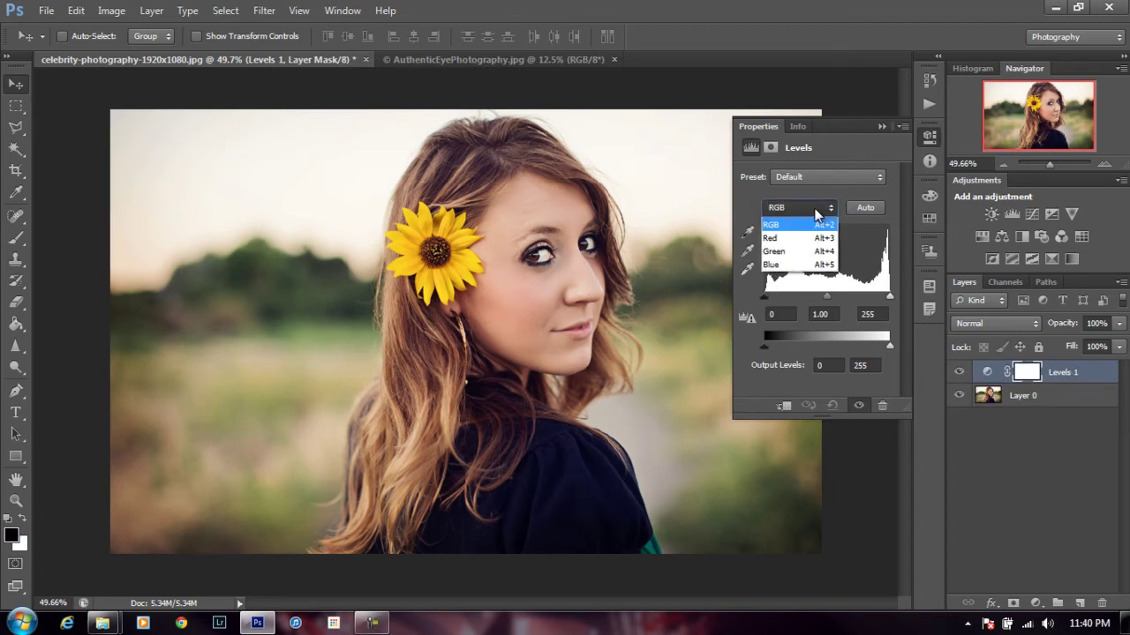
left_click(805, 238)
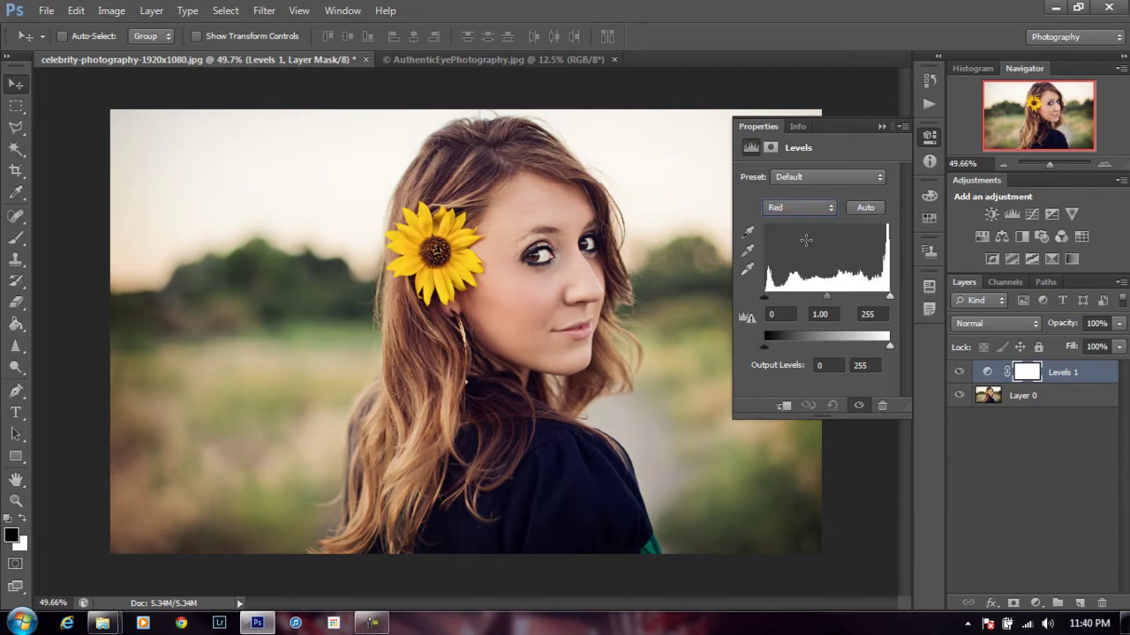
Step: Review the Info readout alongside the Levels settings, and raise the Red channel's black input point to take red out of the shadows
left_click(799, 126)
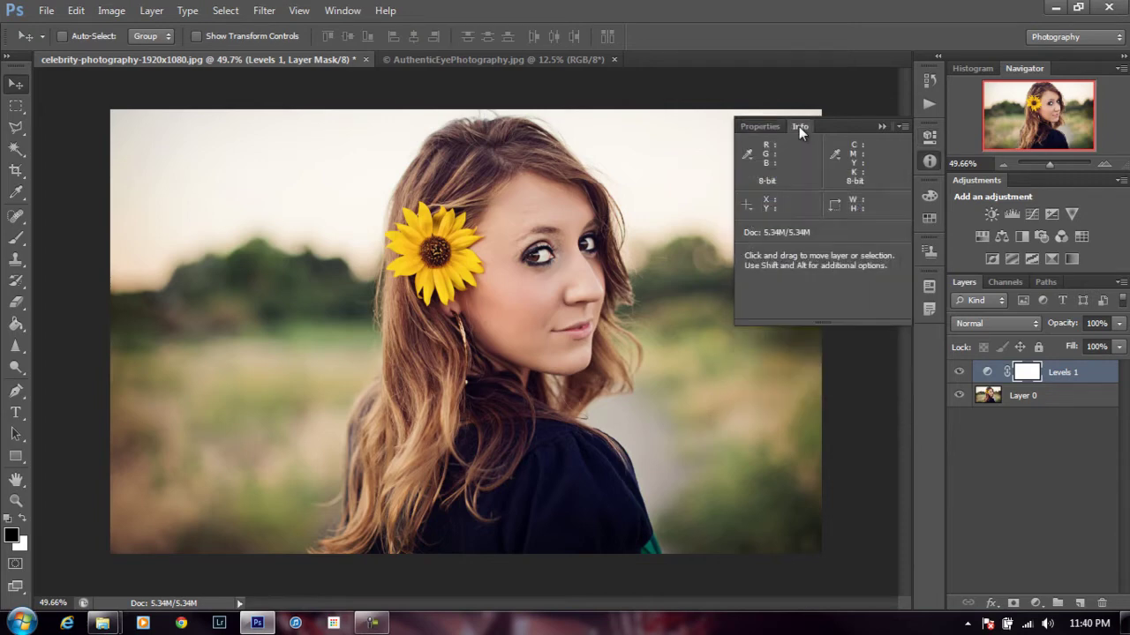
left_click(760, 128)
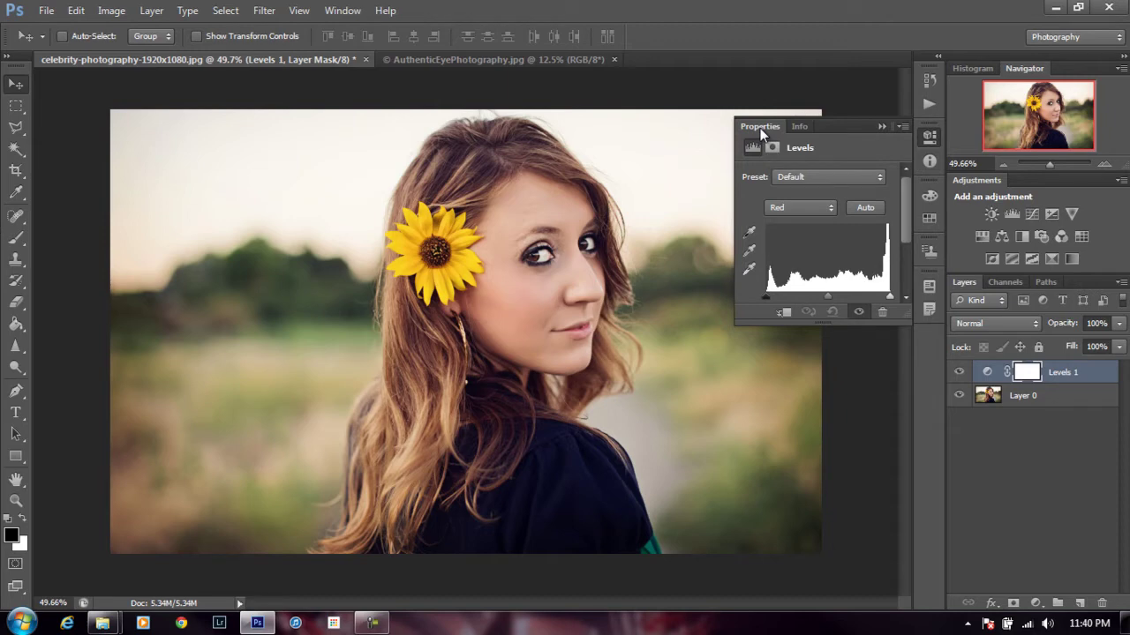
left_click(805, 128)
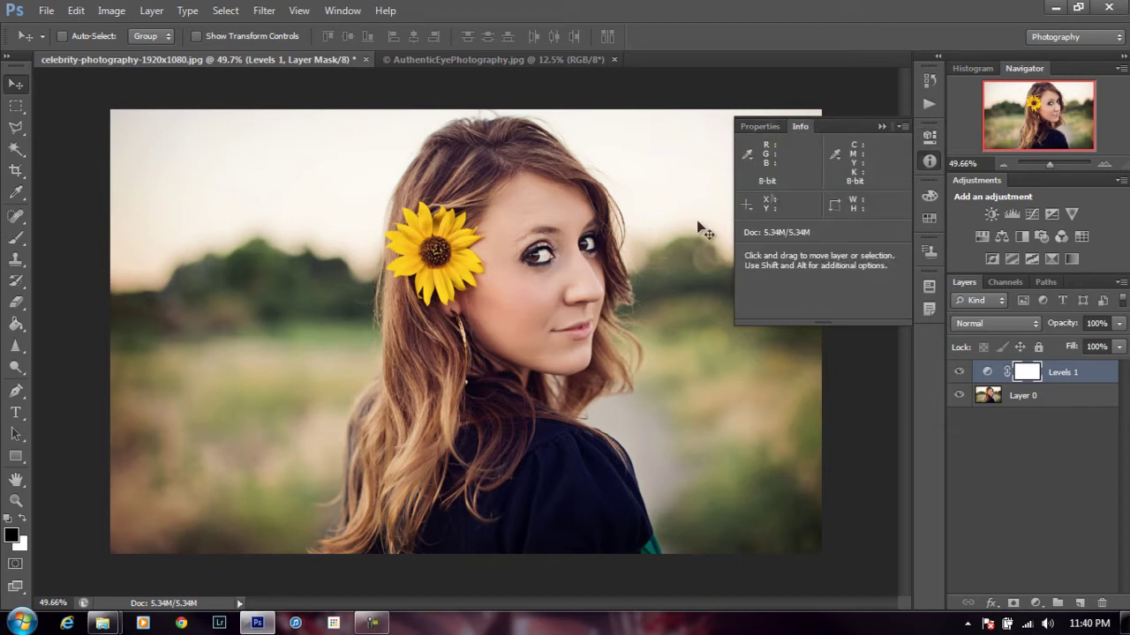
left_click(773, 126)
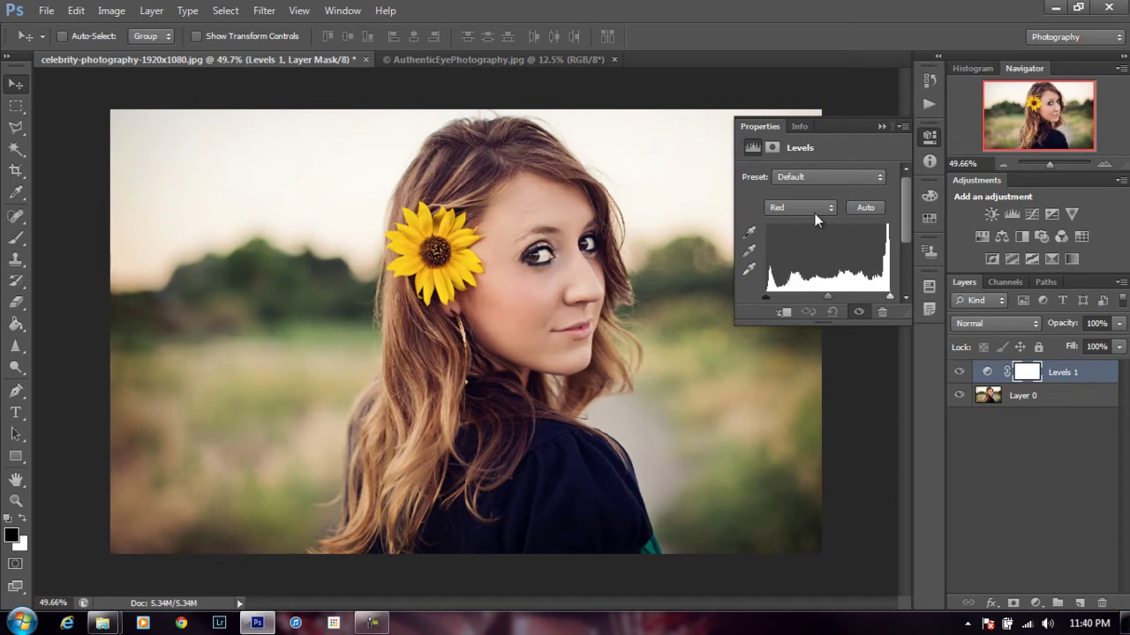
left_click(799, 127)
left_click(775, 125)
left_click_drag(891, 298, 827, 298)
left_click_drag(767, 294, 775, 295)
left_click_drag(781, 295, 794, 297)
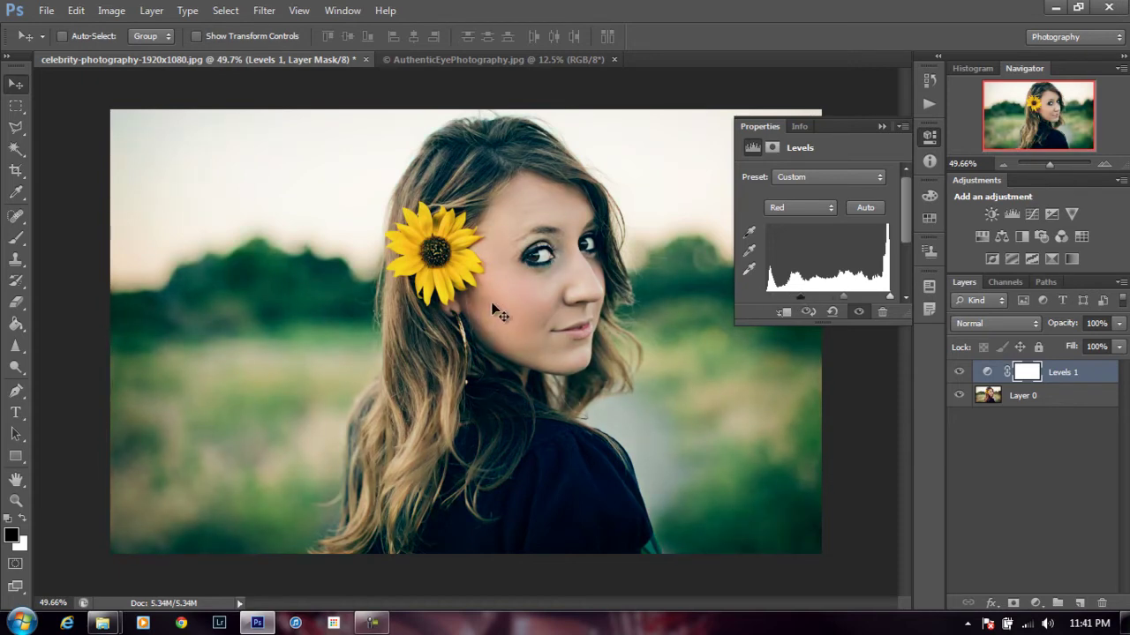
Step: Check the face's before-and-after colour values, and slightly reduce red in the Red channel's midtones
left_click(800, 126)
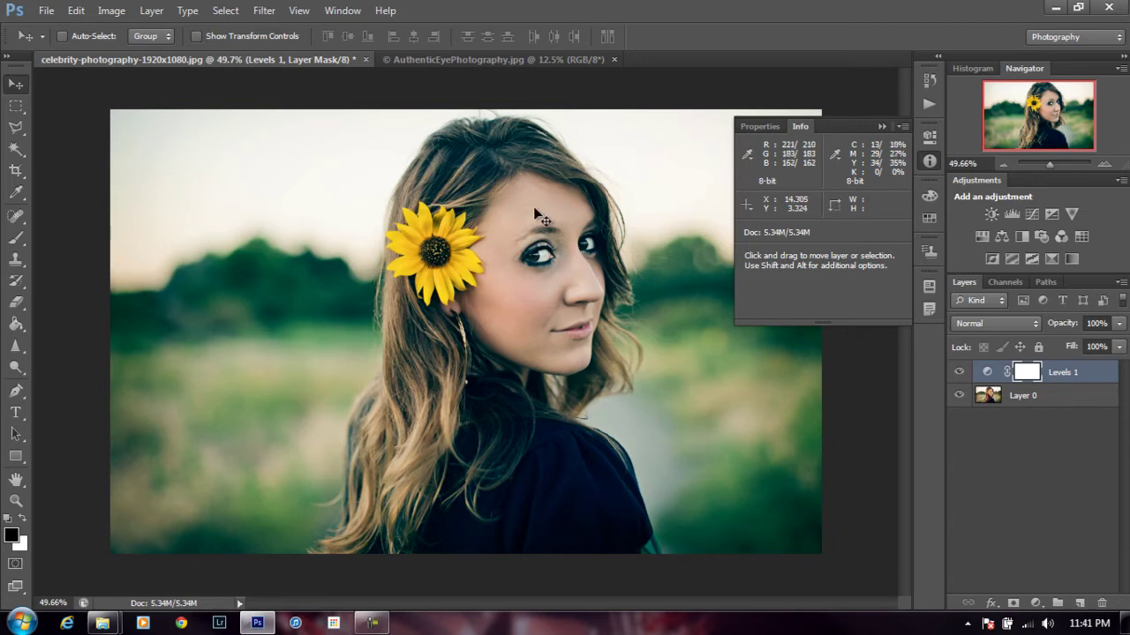
left_click(767, 125)
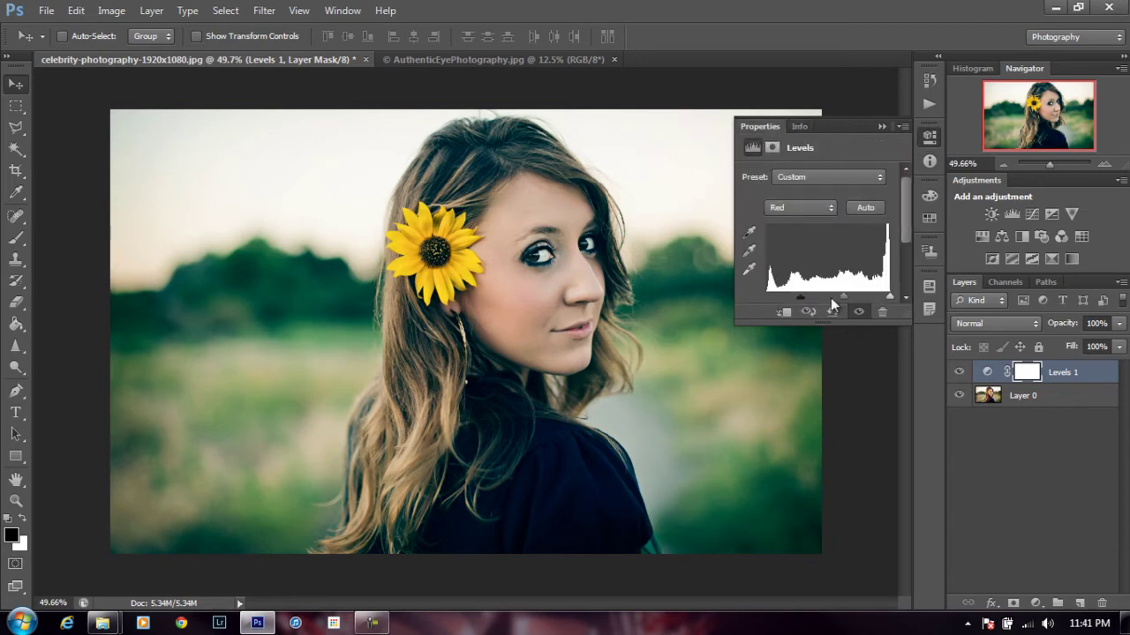
left_click_drag(845, 295, 852, 296)
Step: Lower the Green channel's white input point in the Levels adjustment to add green to the highlights
left_click(828, 208)
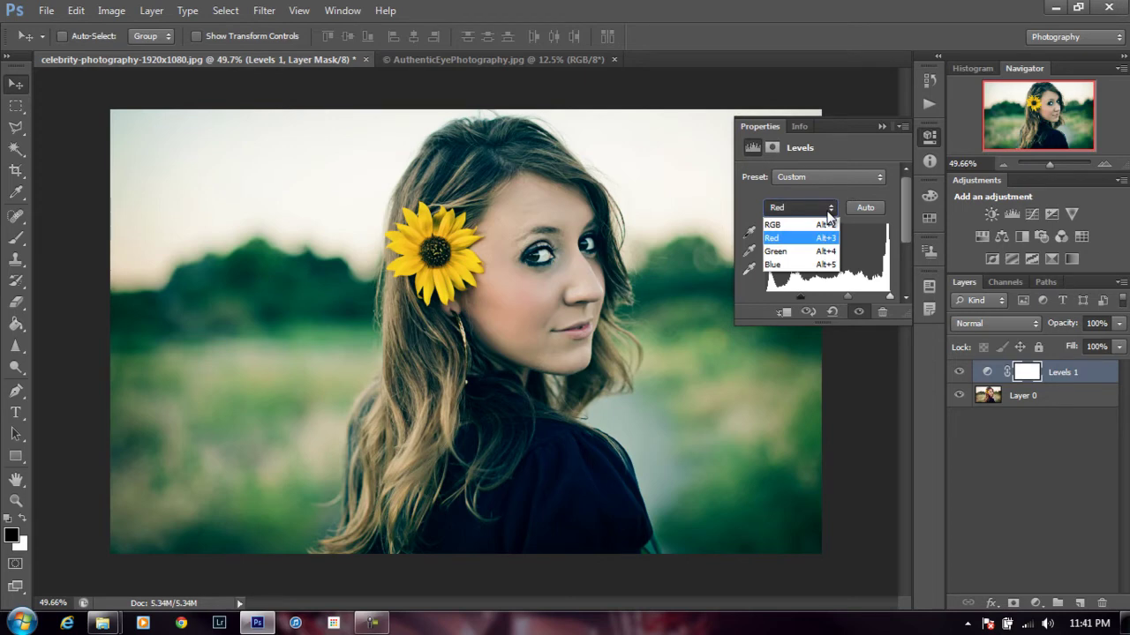
left_click(795, 251)
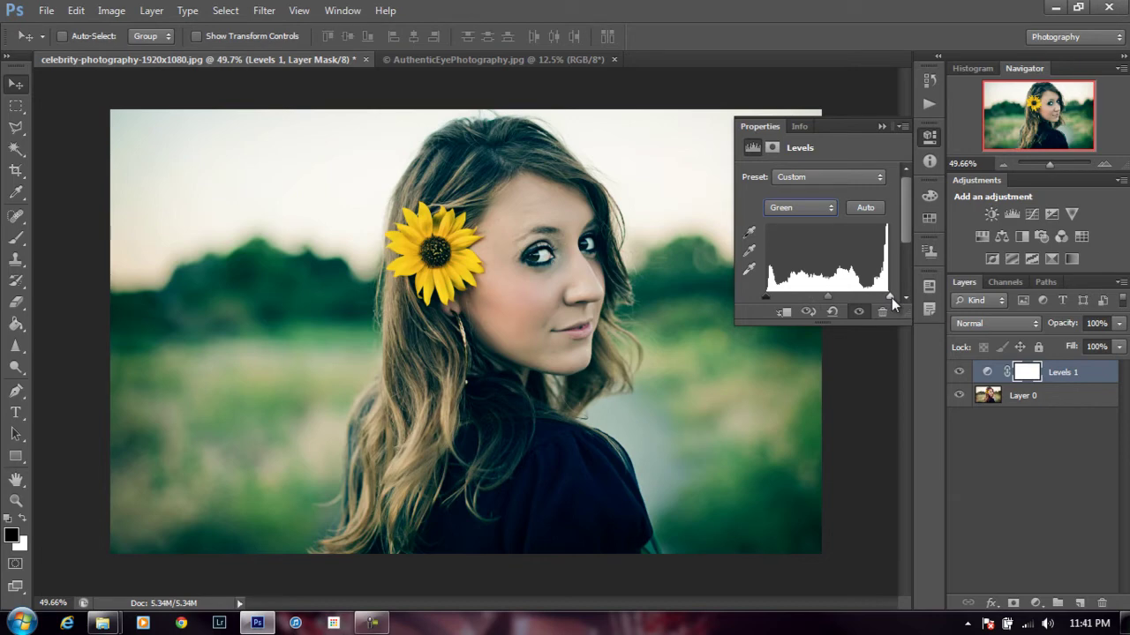
left_click_drag(889, 297, 869, 300)
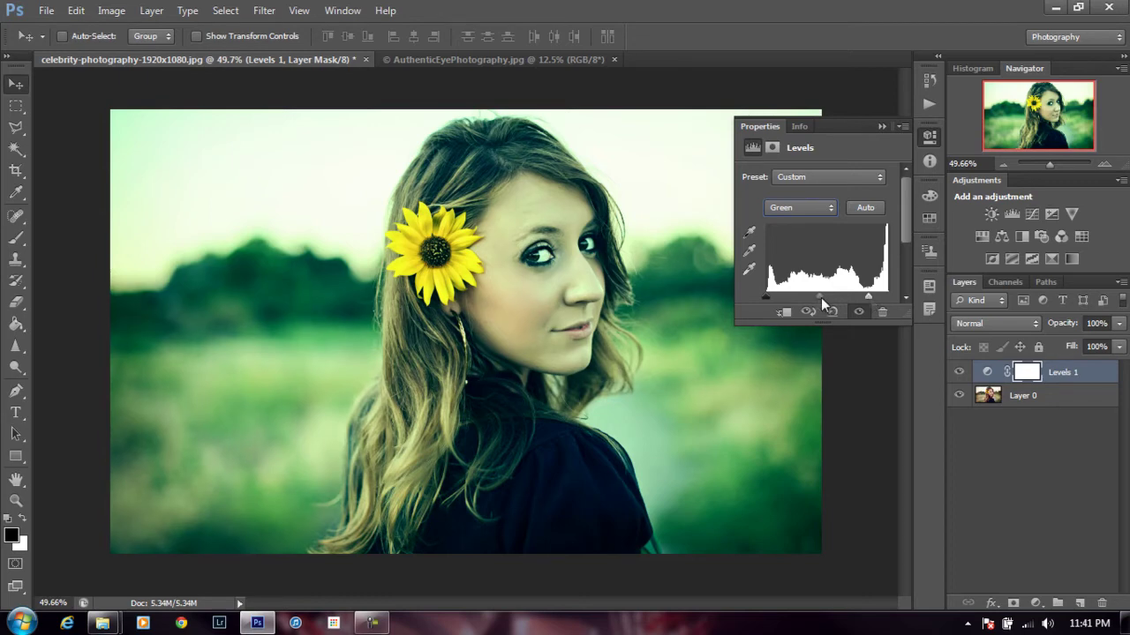
Step: Raise the Blue channel's black input point in the Levels adjustment to remove blue from the shadows
left_click(813, 209)
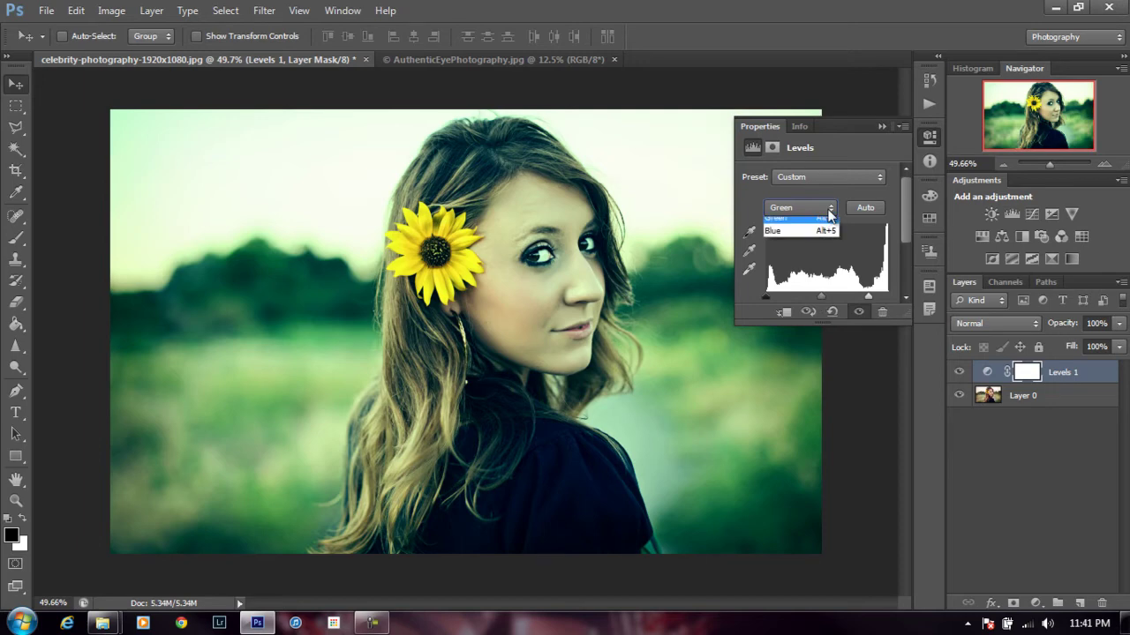
left_click(812, 265)
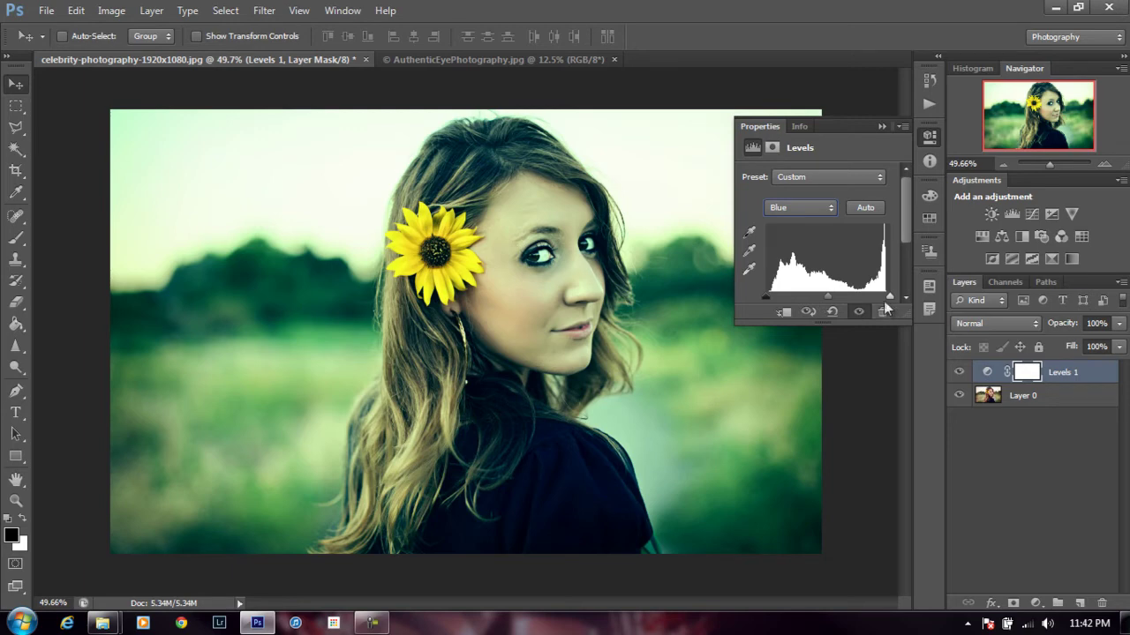
left_click_drag(766, 299, 782, 300)
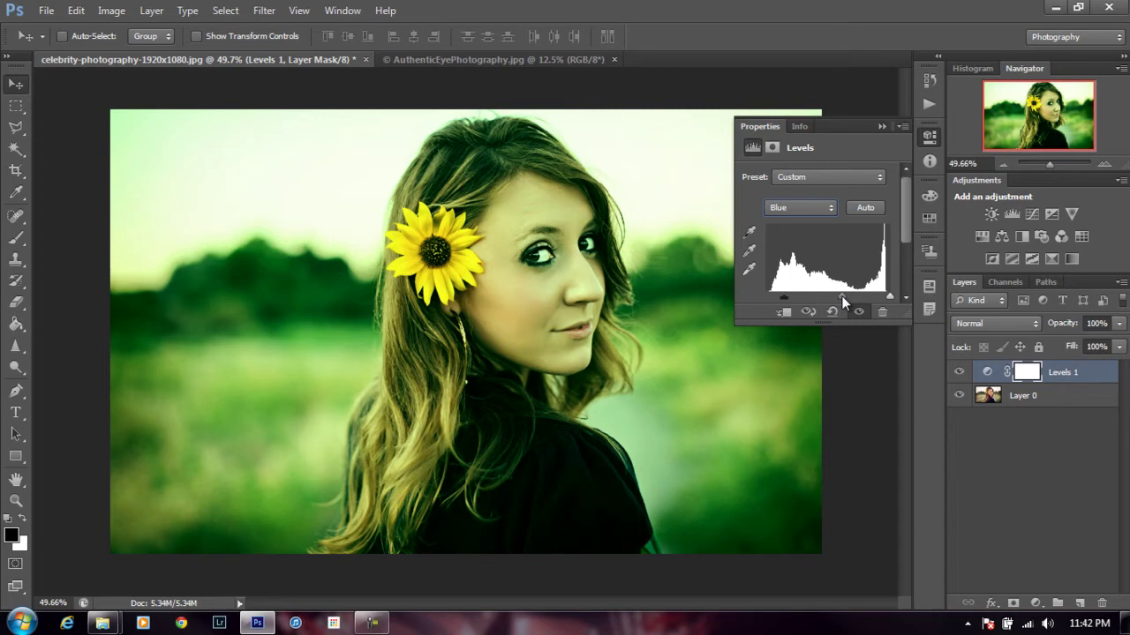
Step: Slightly lower the Red channel's black input point and fine-tune the Green channel's midtones in the Levels adjustment
left_click(831, 208)
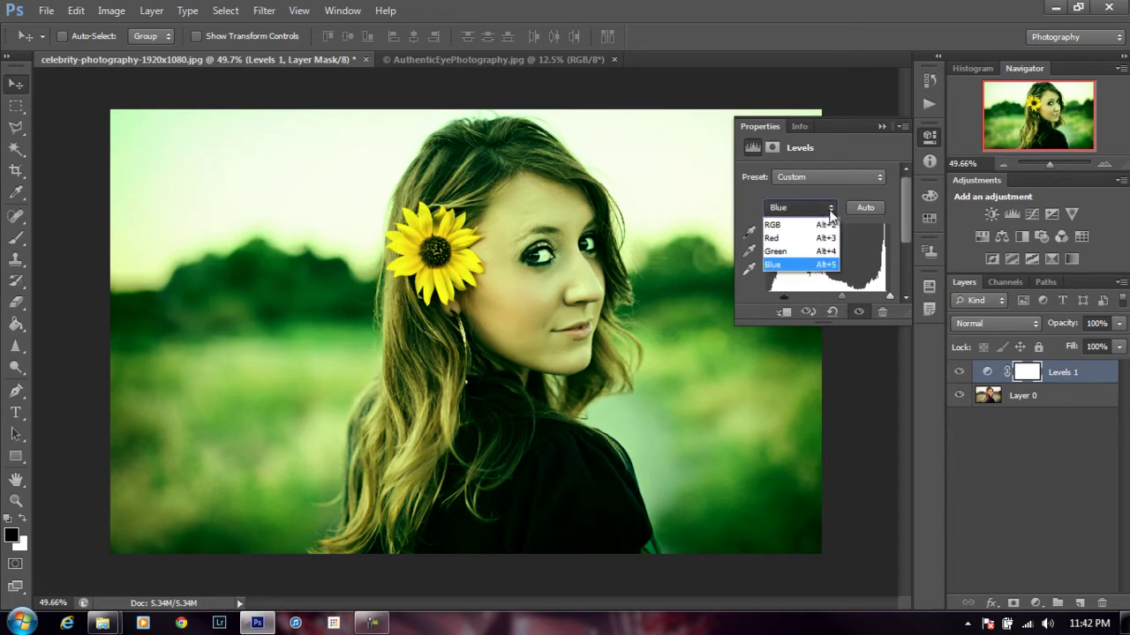
left_click(800, 239)
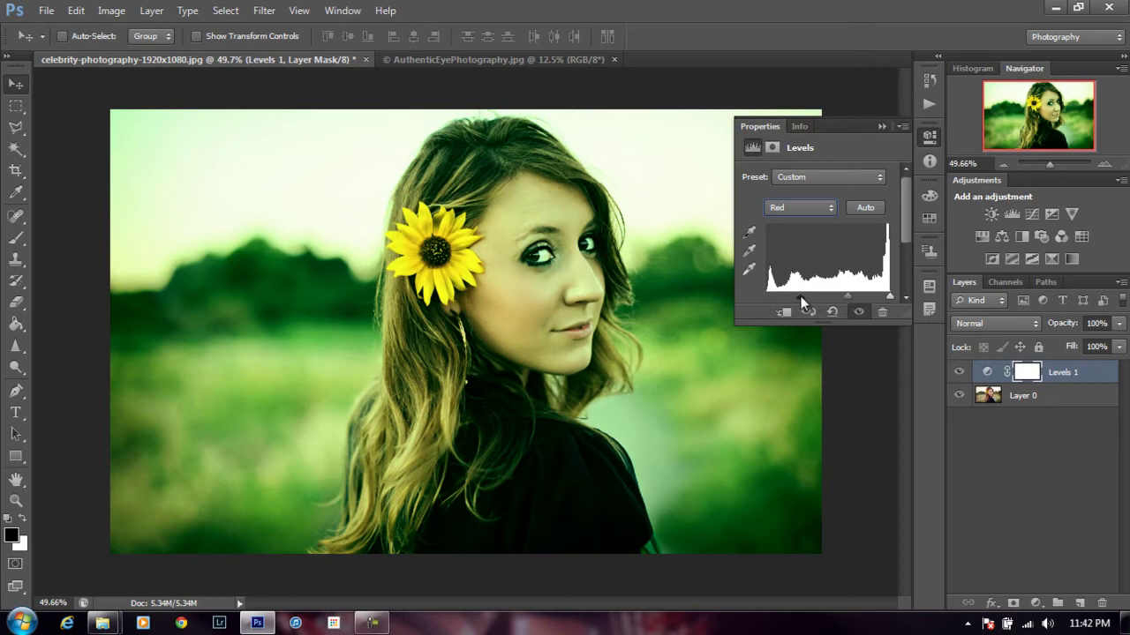
left_click(801, 208)
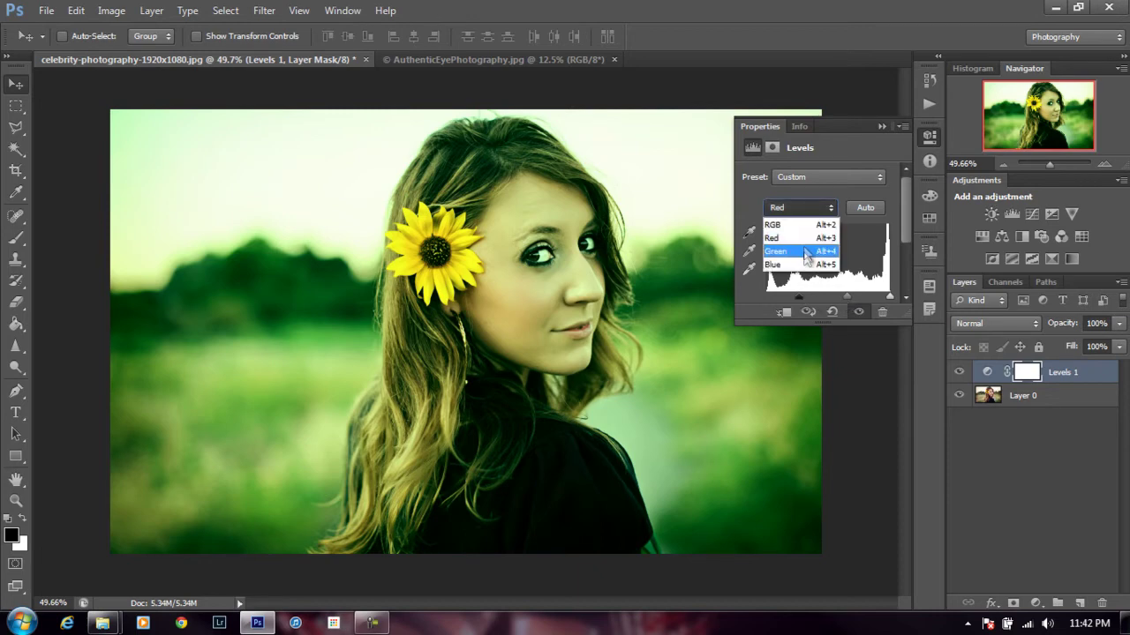
left_click(794, 242)
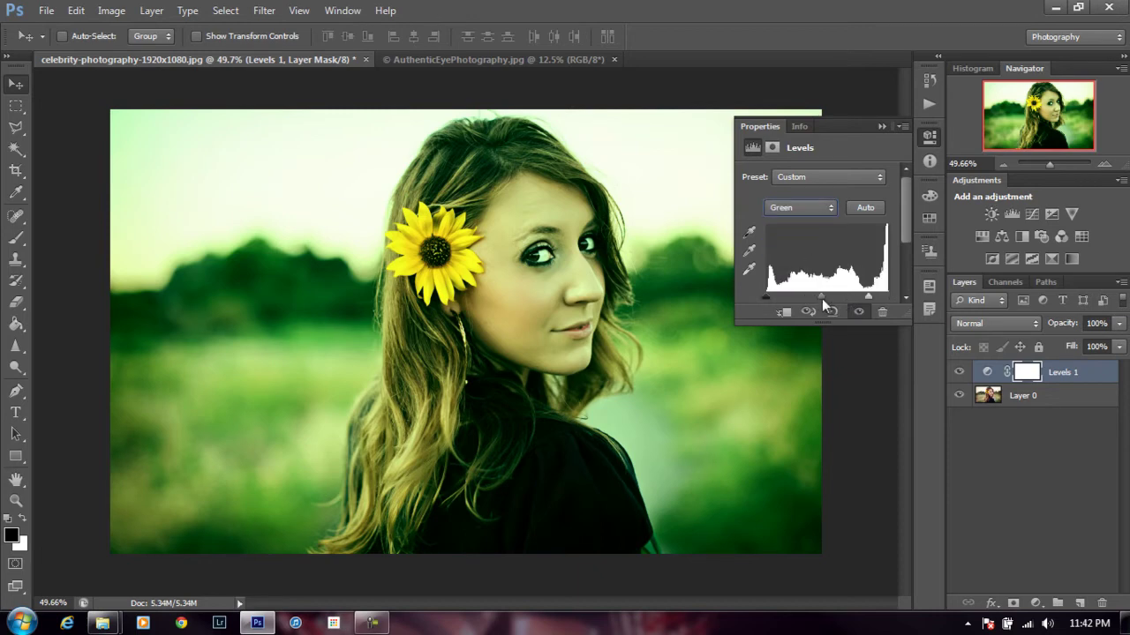
left_click_drag(820, 298, 826, 296)
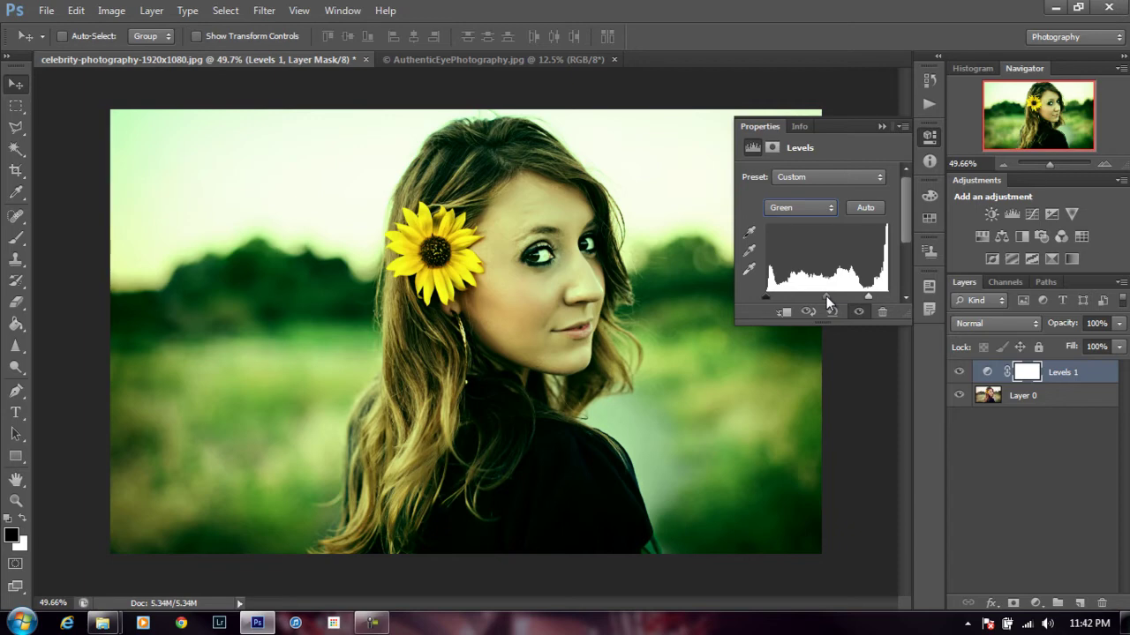
left_click_drag(824, 296, 821, 295)
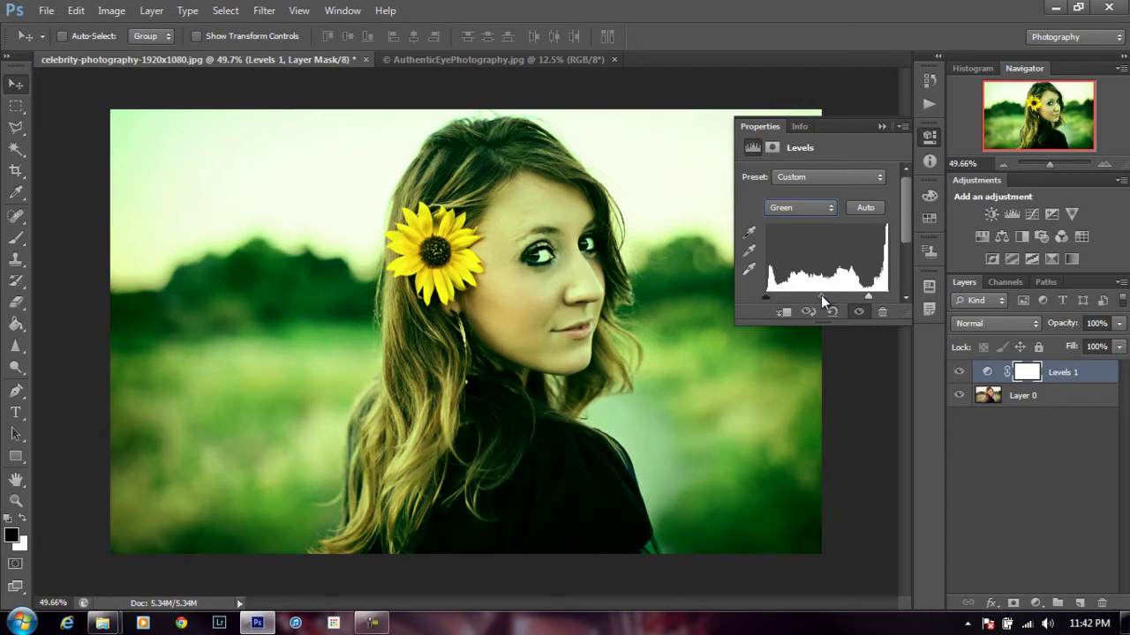
Step: Raise the Red channel's black input point in the Levels adjustment to remove red from the shadows
left_click(828, 208)
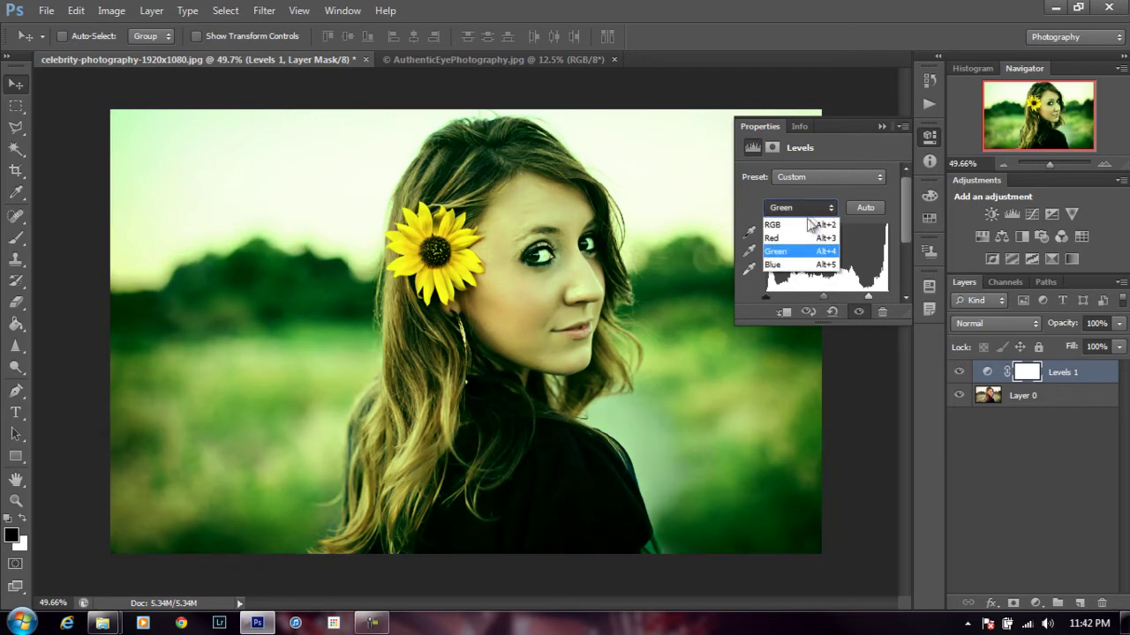
left_click(799, 229)
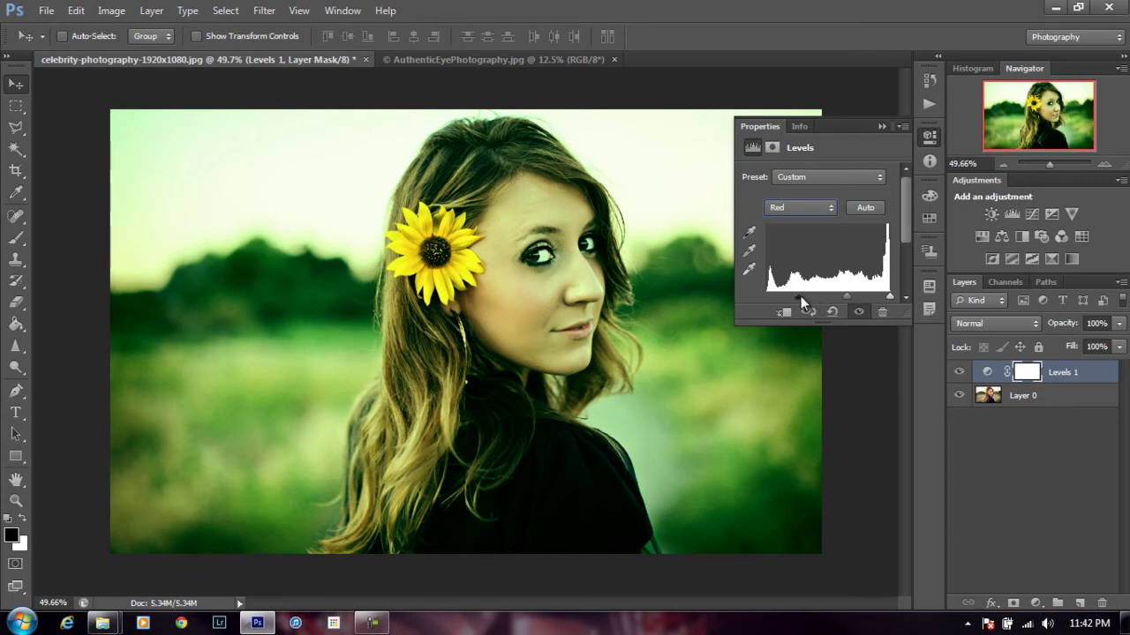
left_click_drag(794, 296, 804, 296)
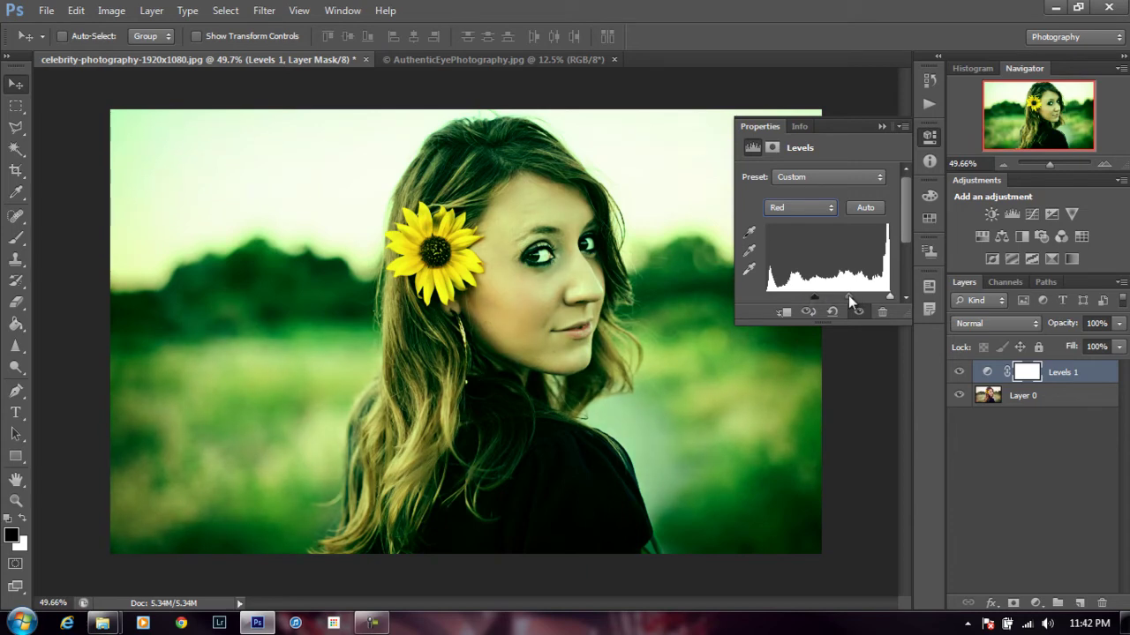
Step: Lower the white input point of the composite RGB channel in the Levels adjustment to brighten the highlights
left_click(830, 208)
left_click(804, 225)
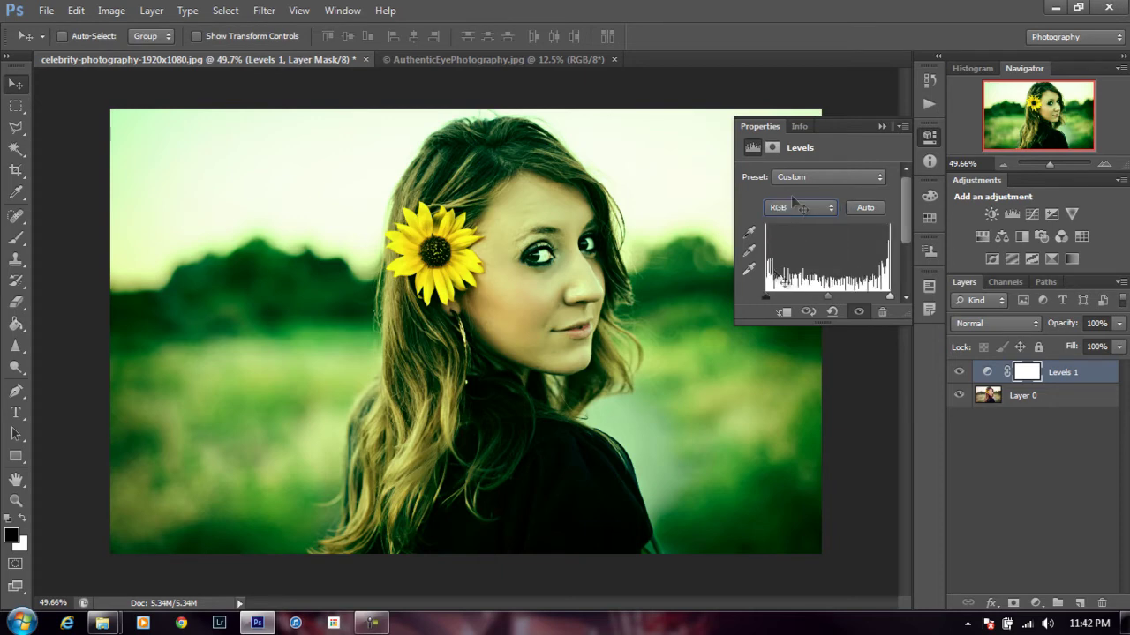
mouse_move(766, 296)
left_mouse_down()
mouse_move(776, 296)
mouse_move(764, 298)
left_mouse_up()
left_click_drag(889, 297, 872, 295)
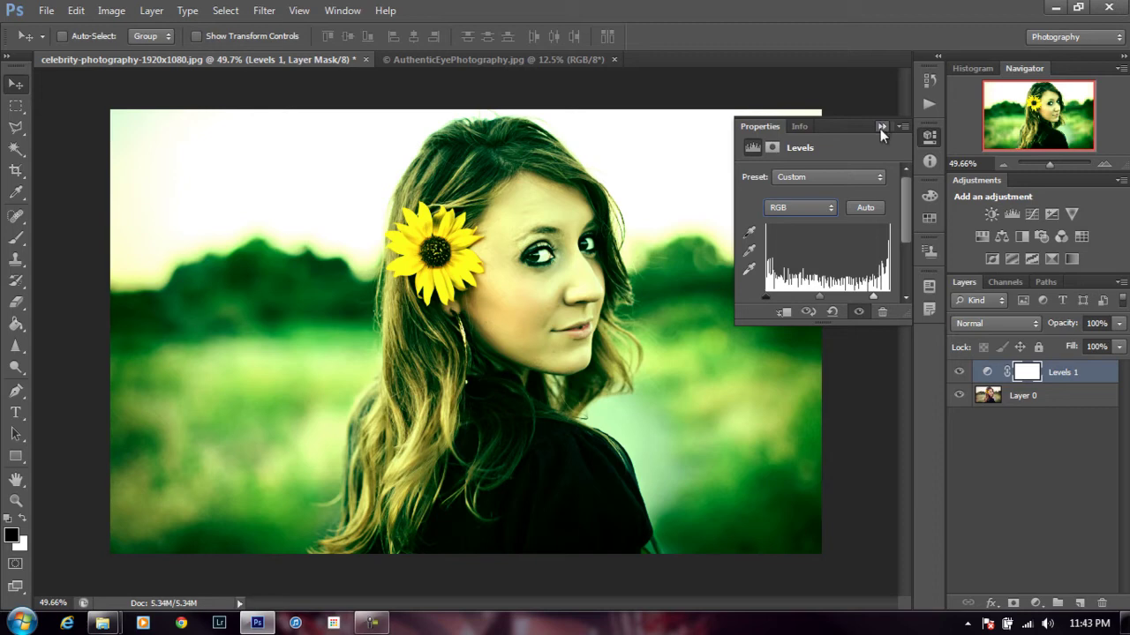
Step: Compare the portrait with and without the Levels adjustment, with the adjustment settings collapsed out of the way
left_click(881, 127)
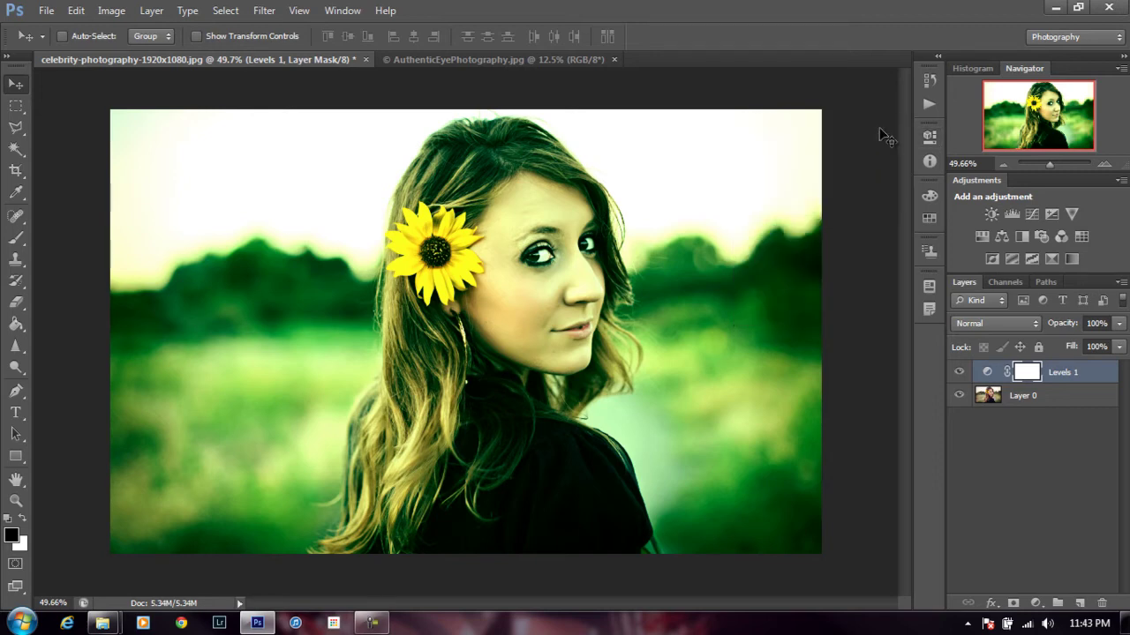
left_click(960, 373)
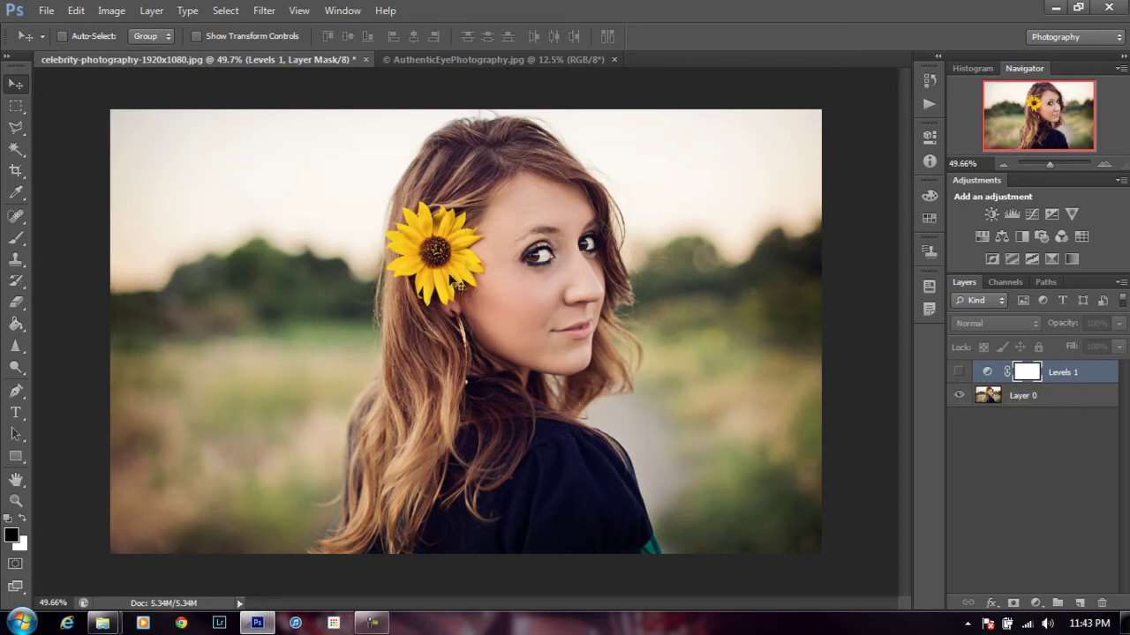
left_click(959, 374)
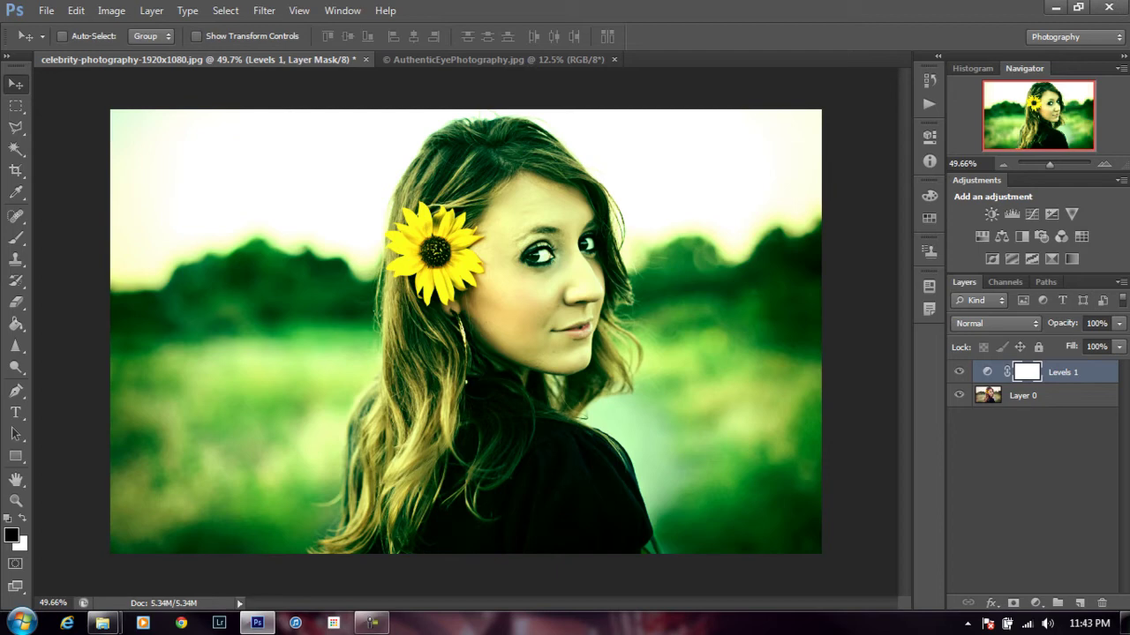
Step: Switch to AuthenticEyePhotography.jpg and convert its locked Background into a regular layer
left_click(506, 61)
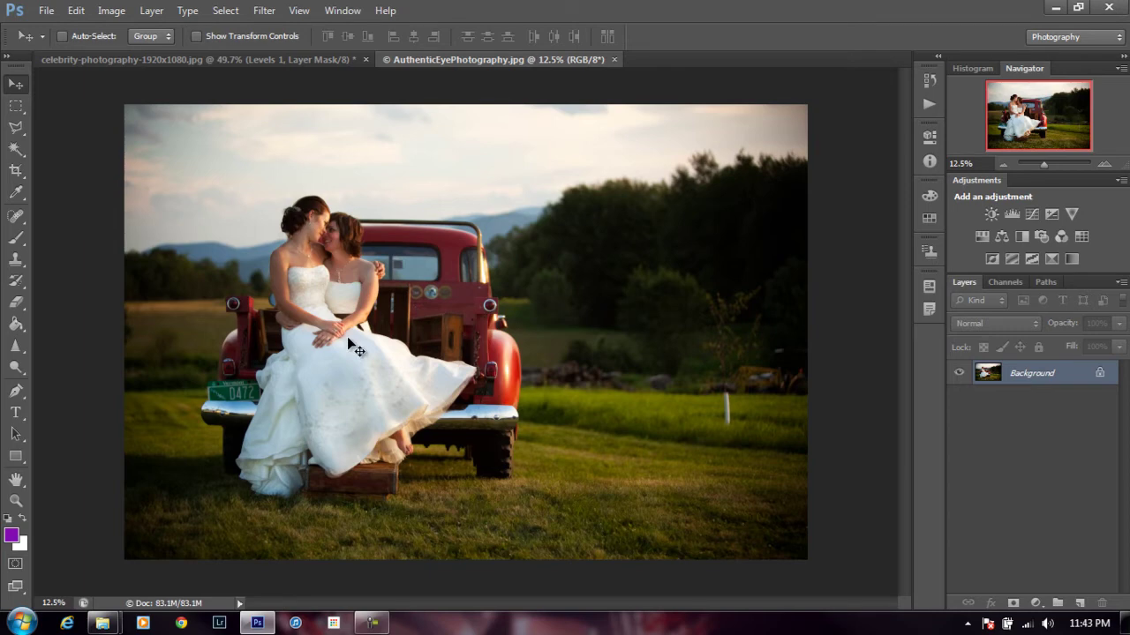
double_click(1050, 377)
left_click(704, 194)
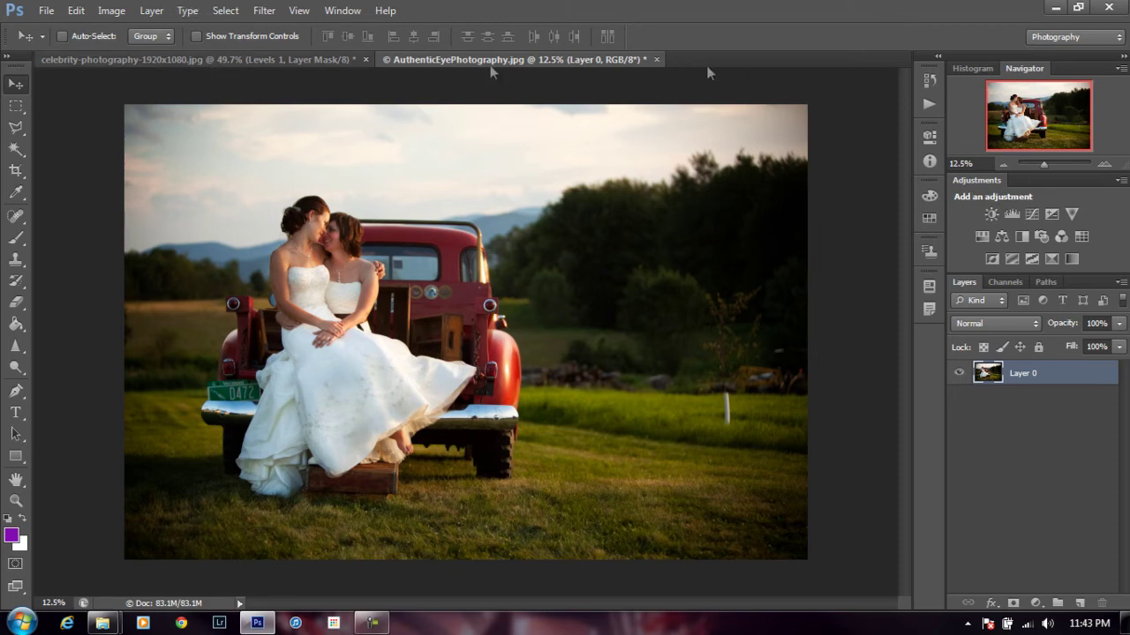
Step: Add a Curves adjustment layer, enlarge its settings to show the full graph, and display the Red channel's curve
left_click(1029, 215)
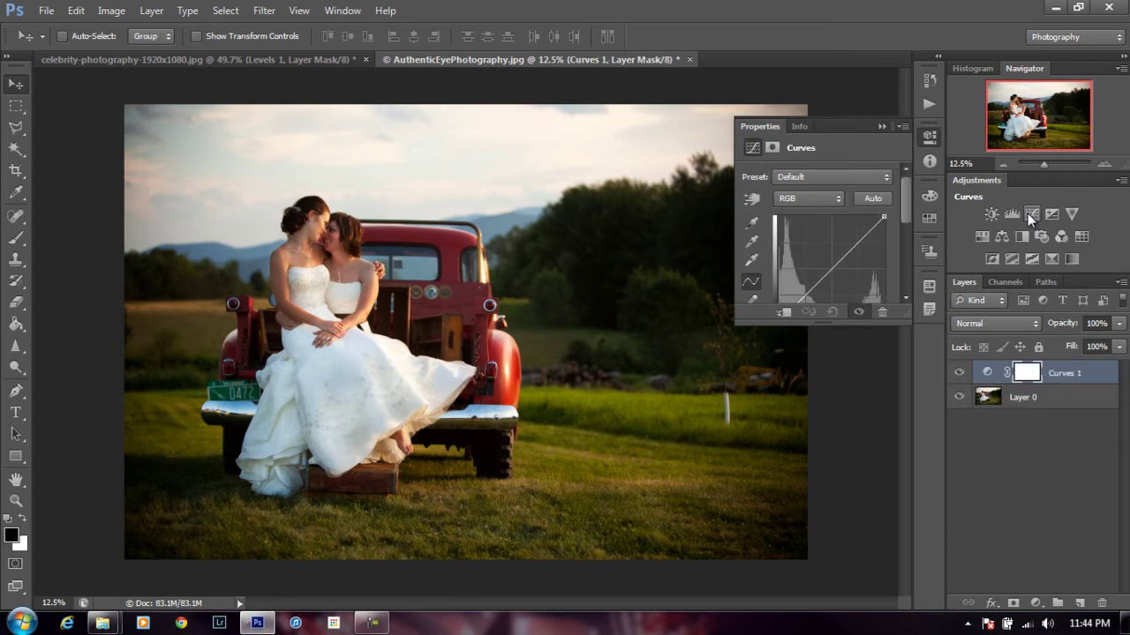
left_click_drag(889, 326, 891, 377)
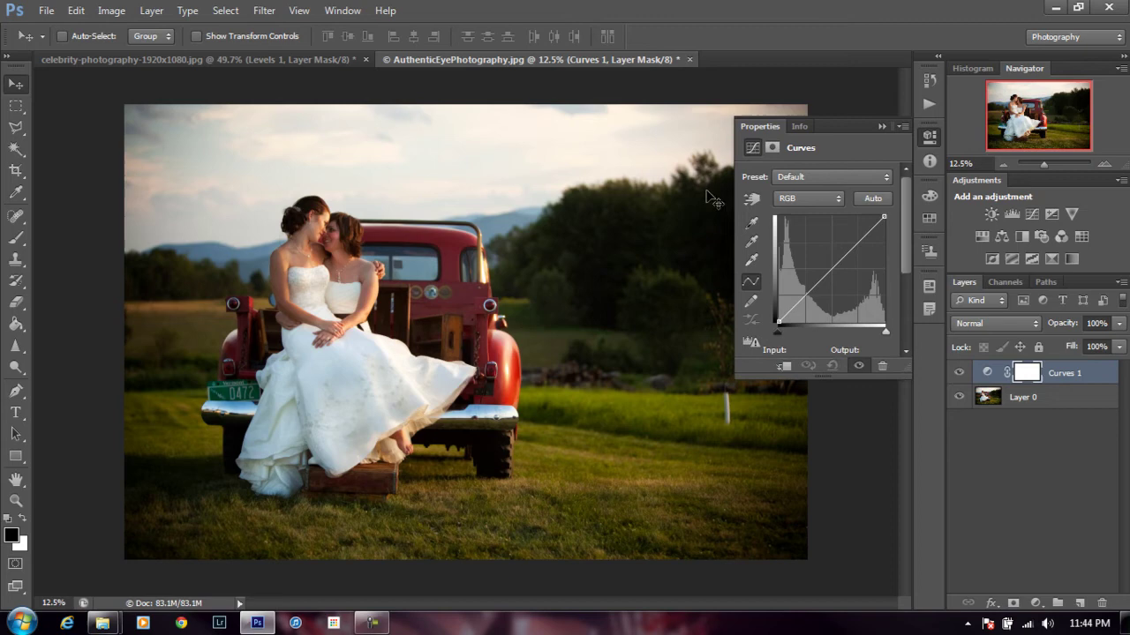
left_click_drag(735, 201, 669, 201)
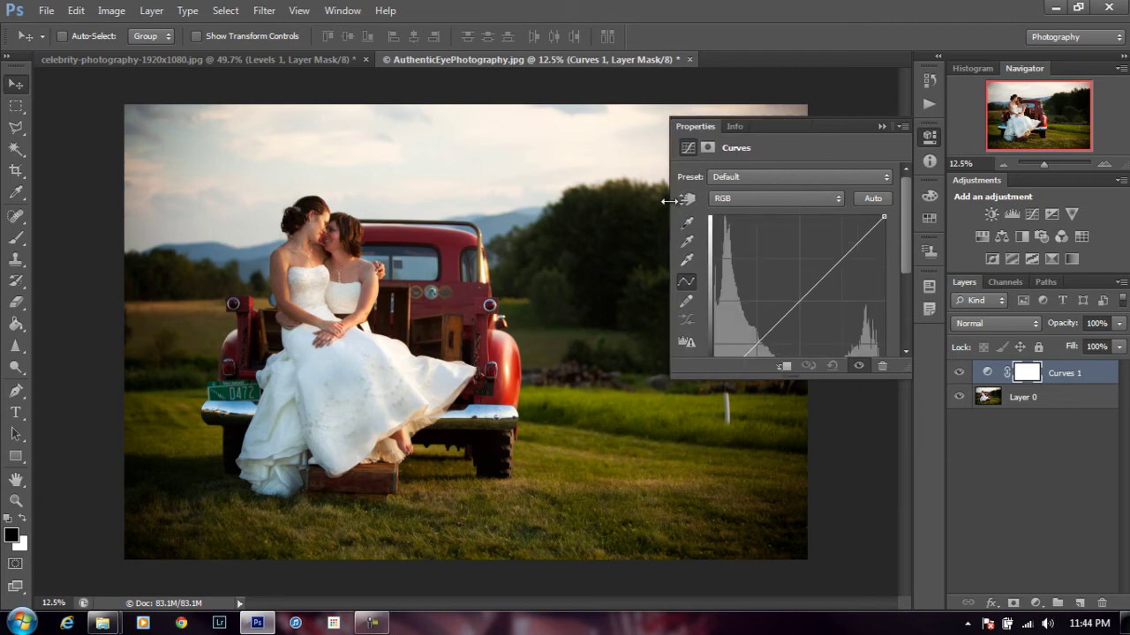
left_click(767, 199)
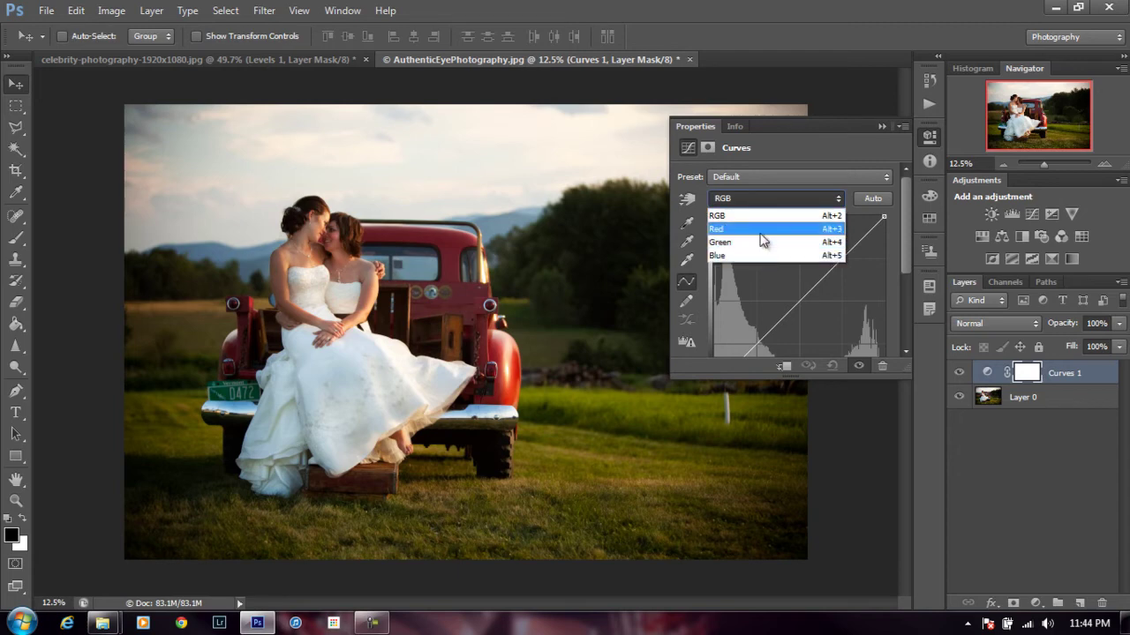
left_click(804, 131)
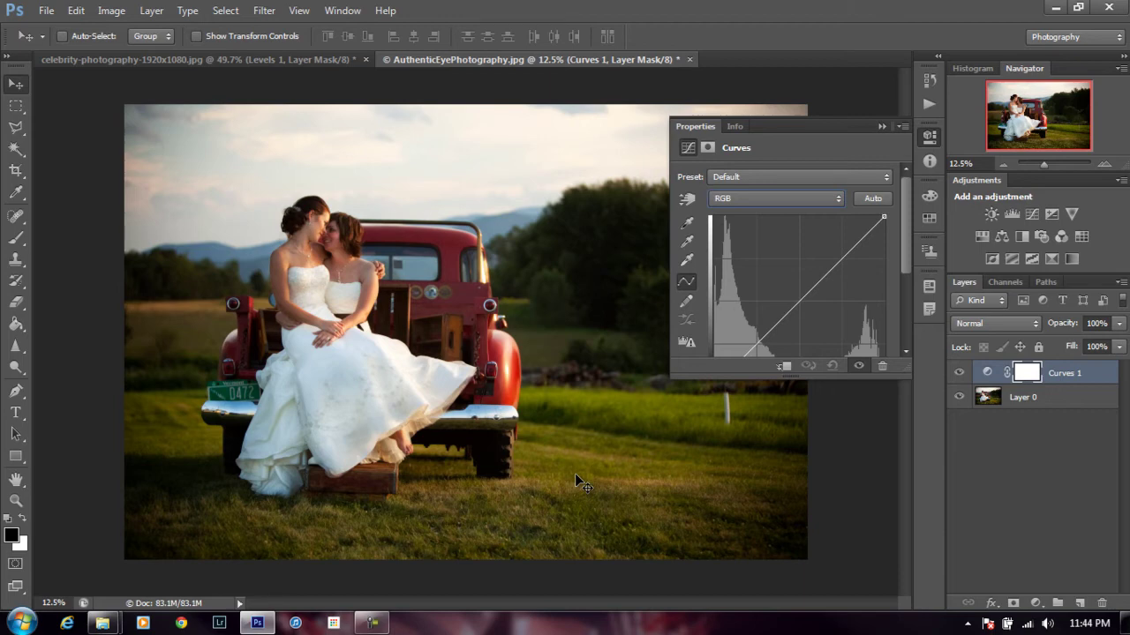
left_click(834, 204)
left_click(807, 229)
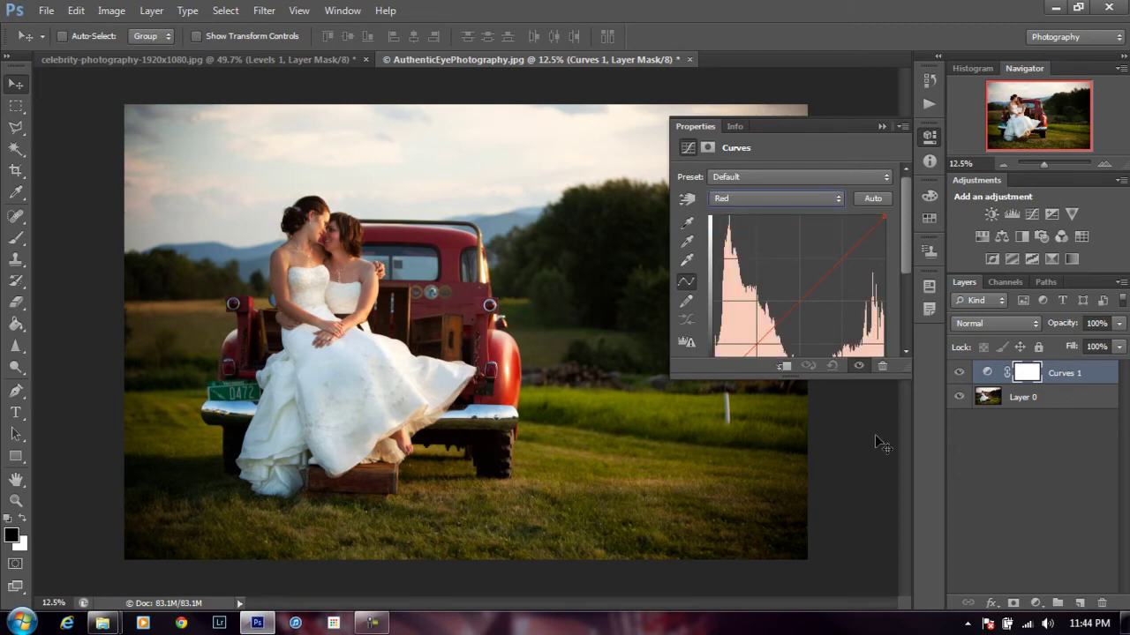
left_click_drag(839, 379, 839, 425)
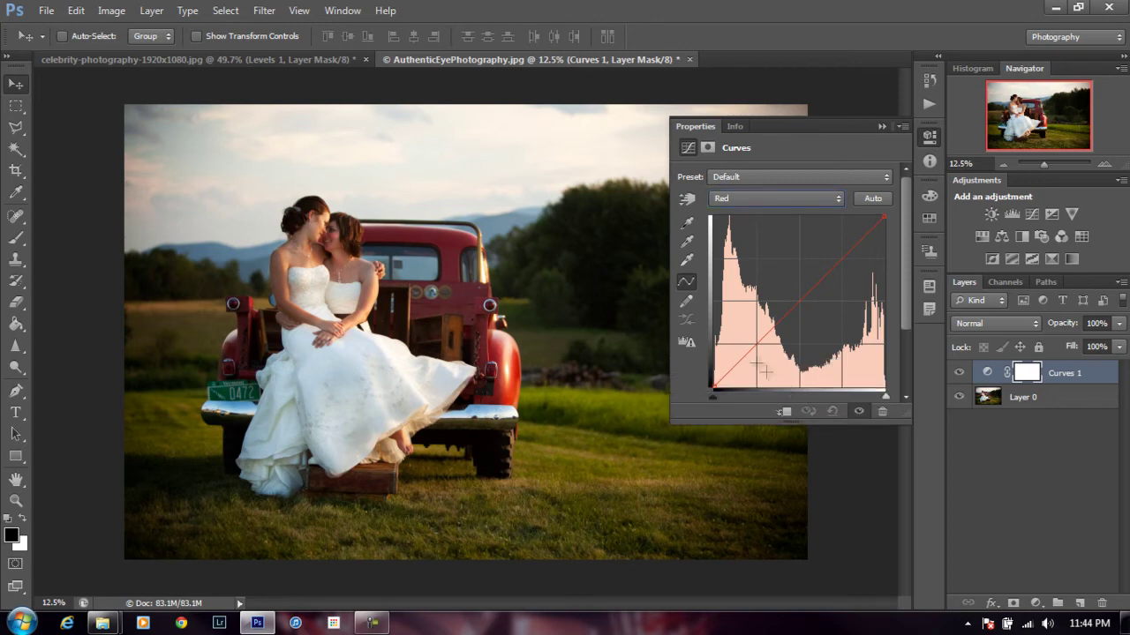
Step: Try pulling the Red curve down in the shadows to remove red from the dark areas
left_click_drag(748, 352, 751, 357)
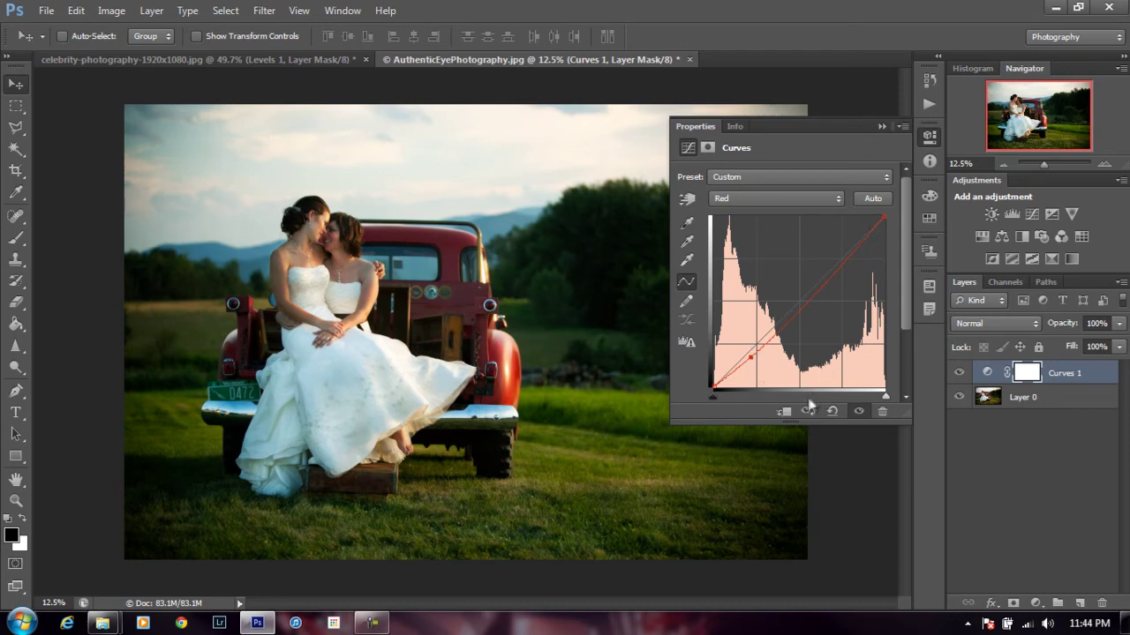
left_click_drag(751, 357, 757, 370)
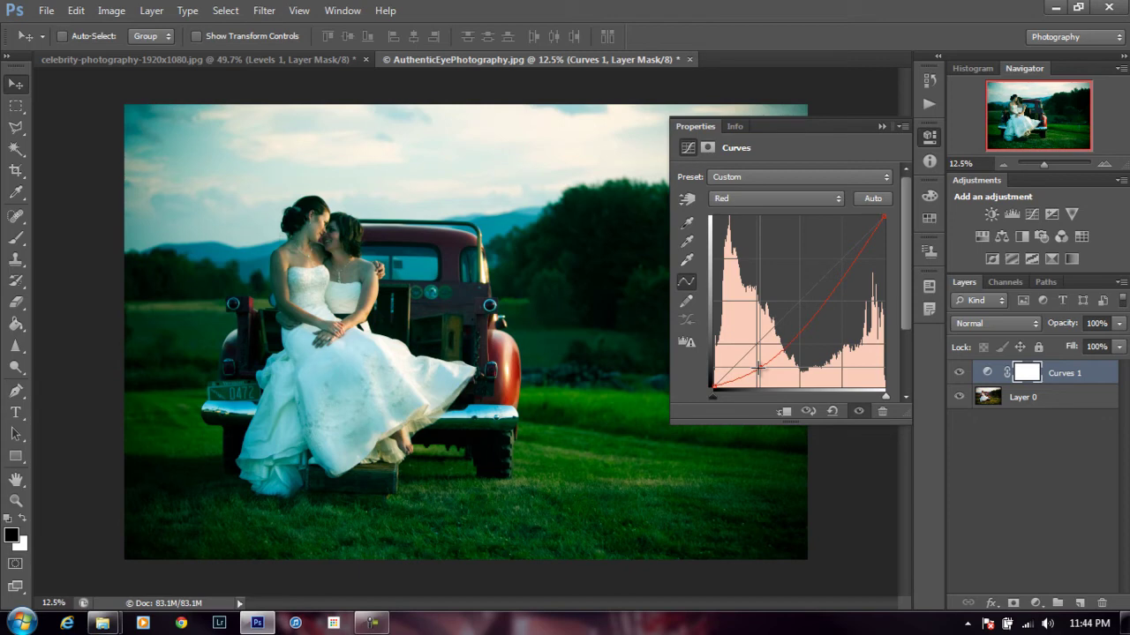
left_click_drag(758, 367, 770, 377)
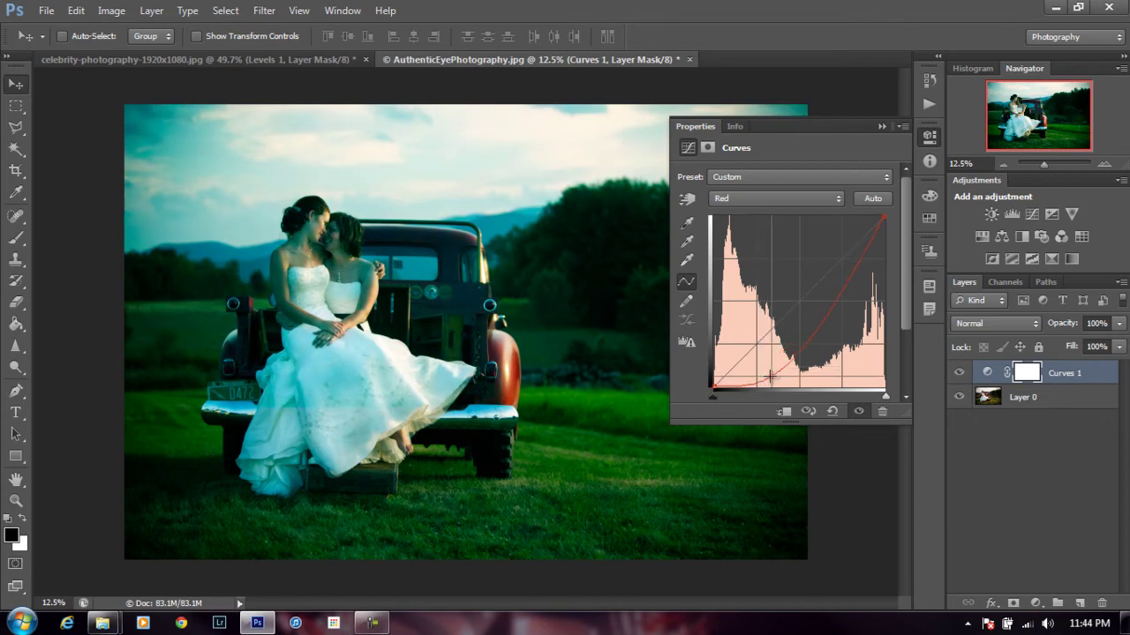
Step: Shape the Red curve with slightly lifted shadows and lowered highlights
left_click_drag(770, 376, 747, 342)
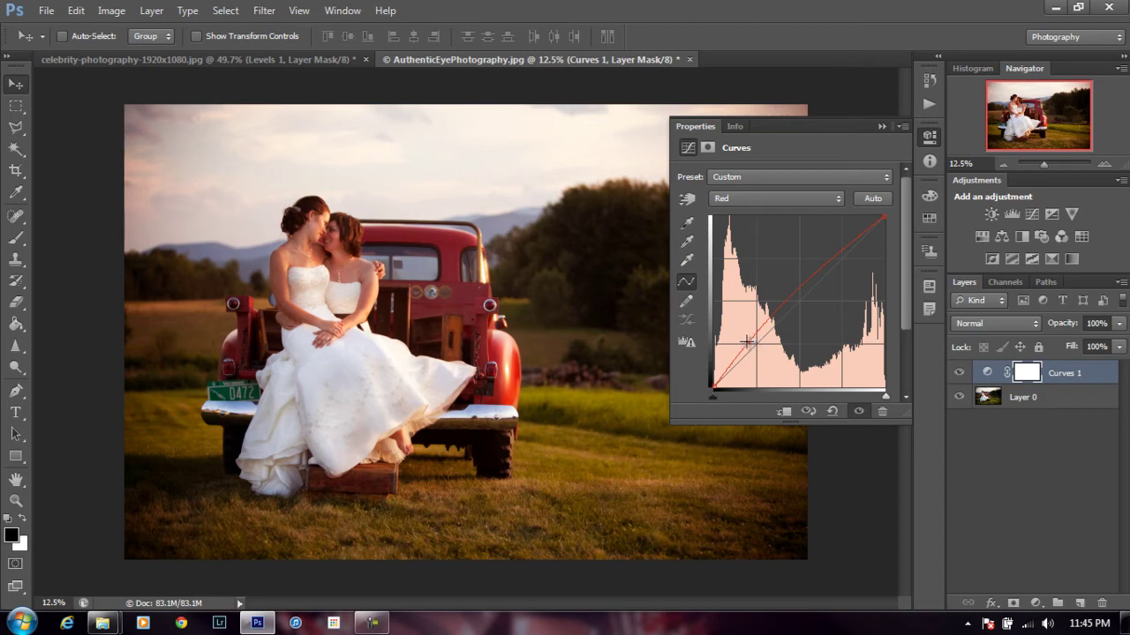
left_click_drag(747, 340, 747, 342)
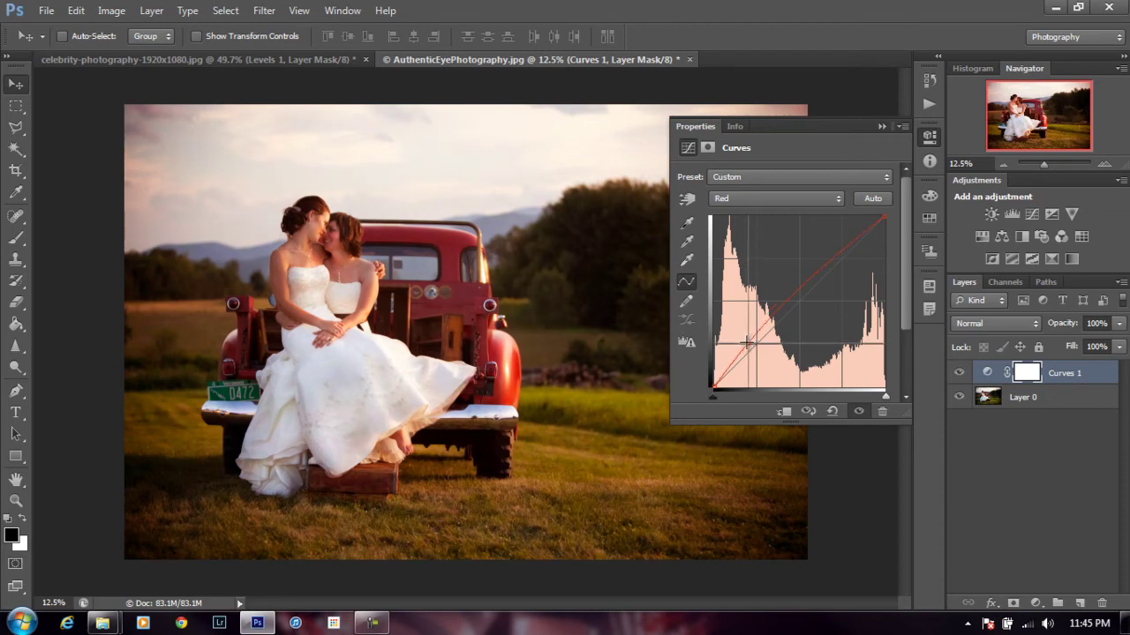
mouse_move(862, 235)
left_mouse_down()
mouse_move(847, 241)
mouse_move(856, 256)
left_mouse_up()
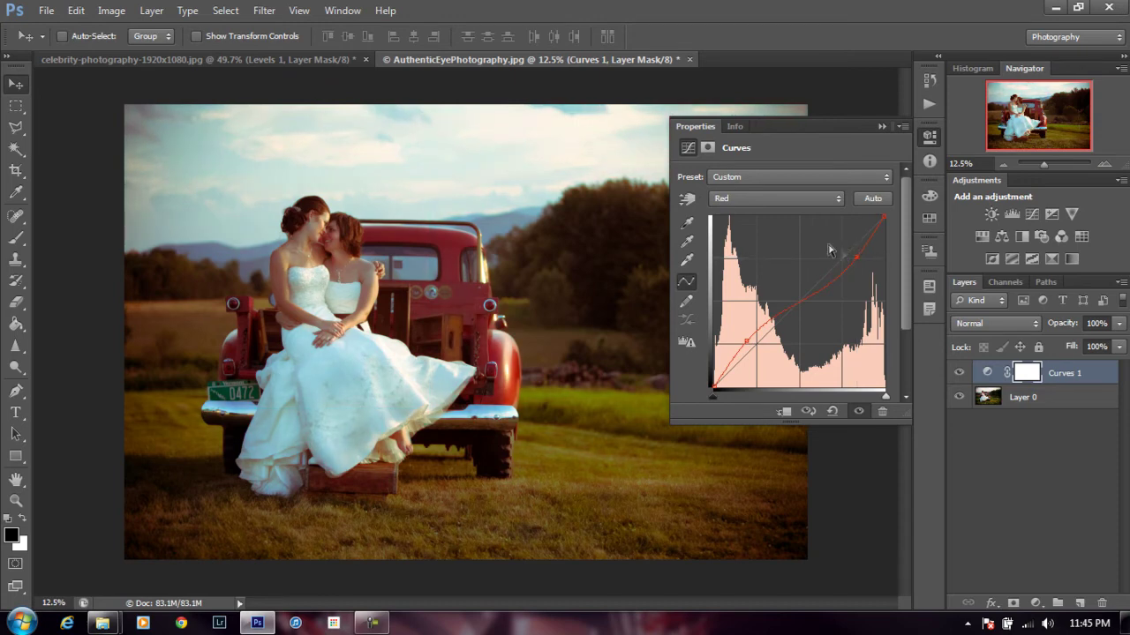
Step: Shape the Green curve with slightly lifted shadows and lowered highlights
left_click(828, 200)
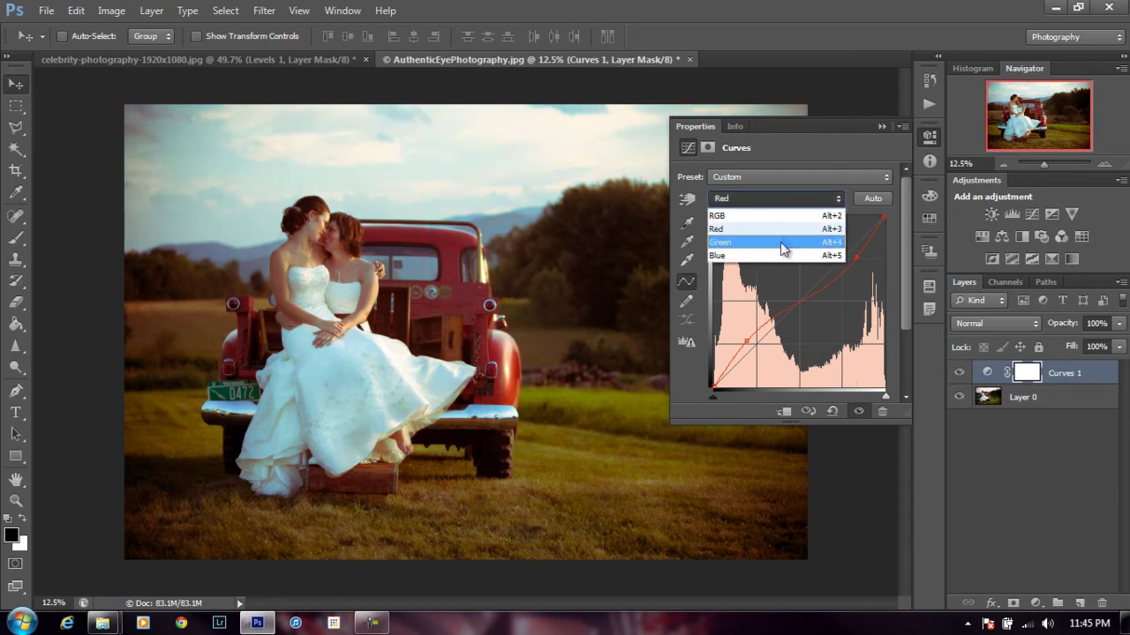
left_click(781, 243)
left_click_drag(752, 348, 754, 356)
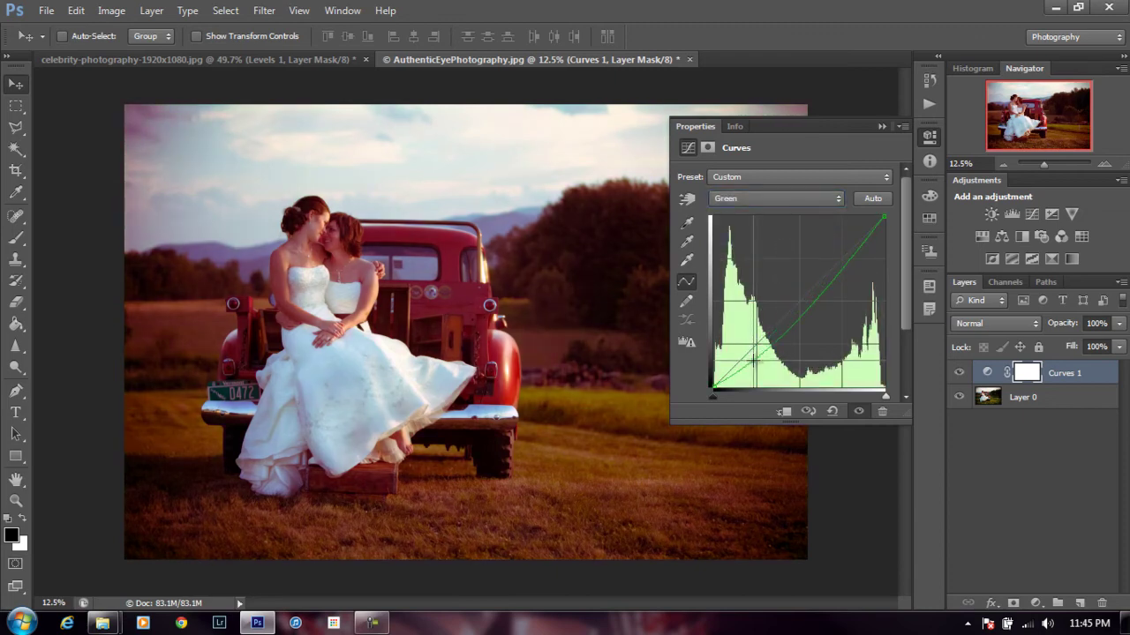
left_click_drag(752, 360, 745, 351)
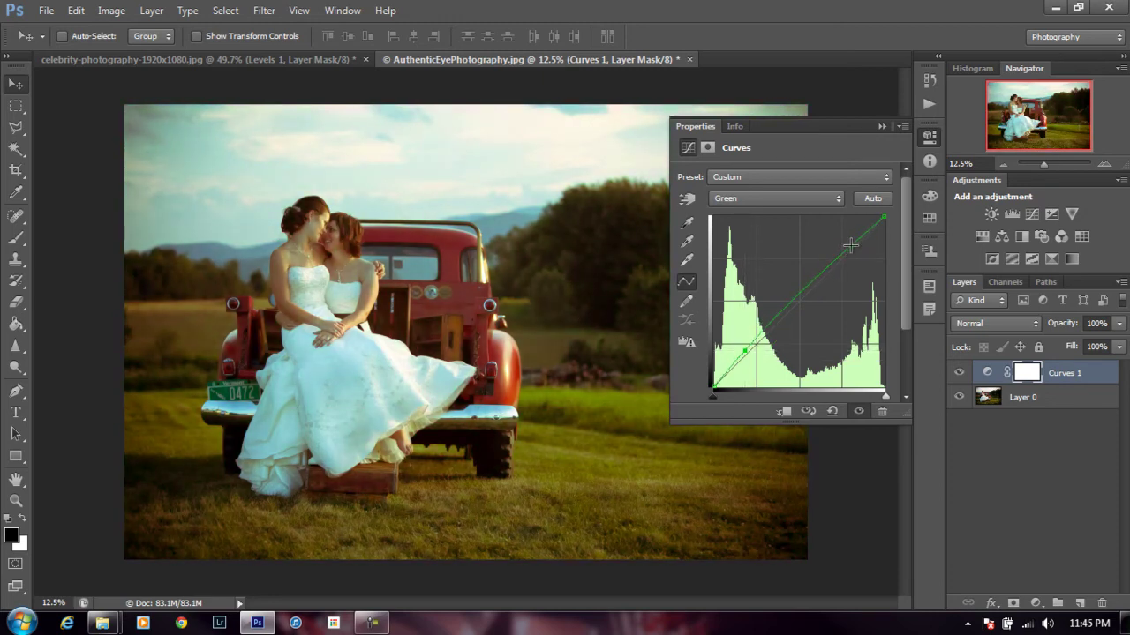
left_click_drag(854, 248, 857, 262)
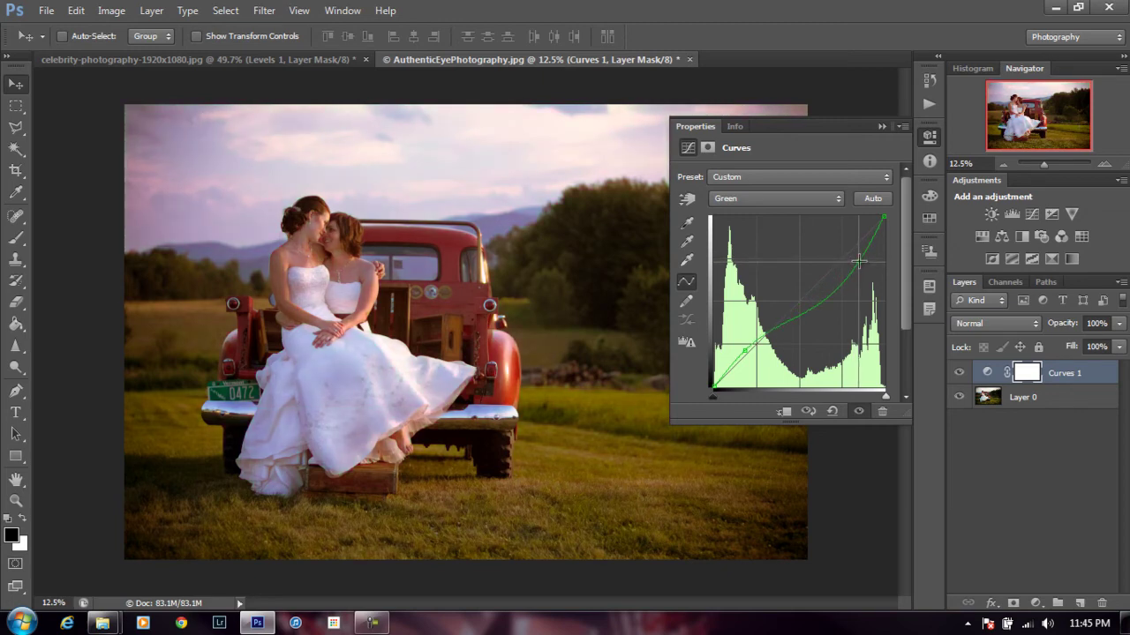
Step: Shape the Blue curve with lifted shadows and strongly lowered highlights for a warm, faded look
left_click(807, 198)
left_click(766, 254)
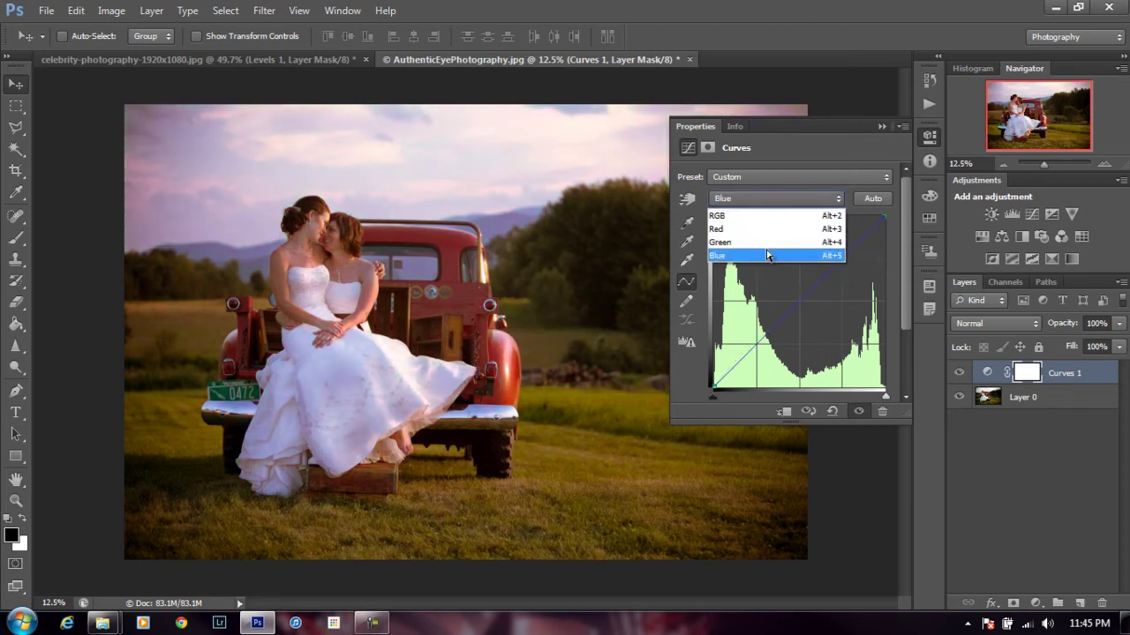
left_click_drag(745, 357, 740, 350)
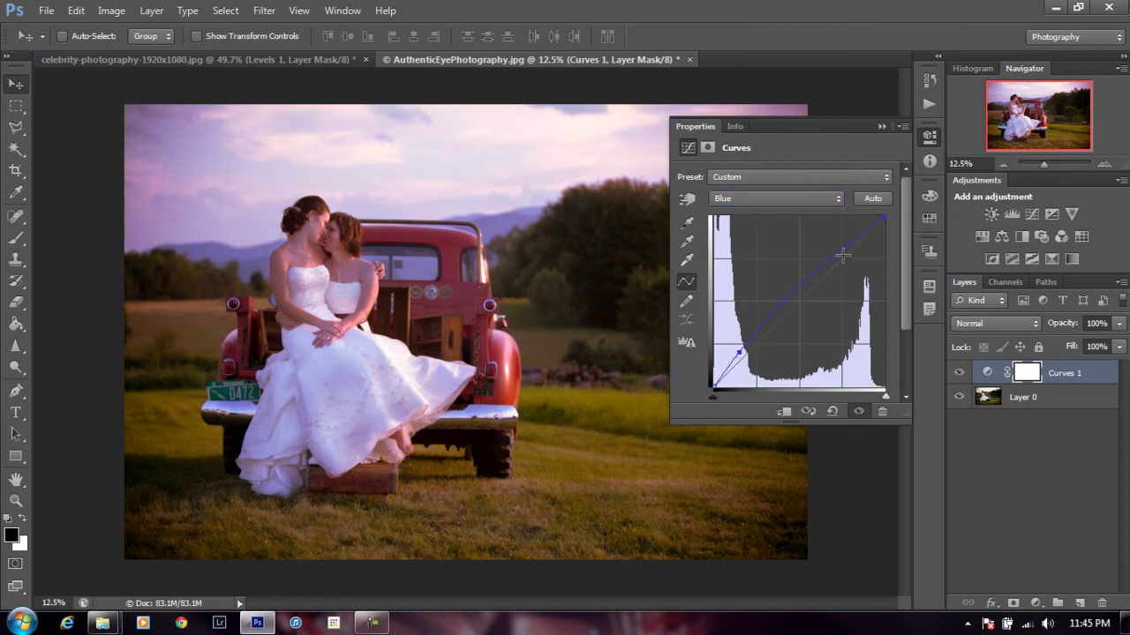
left_click_drag(851, 244, 861, 262)
left_click(861, 262)
left_click_drag(740, 353, 736, 349)
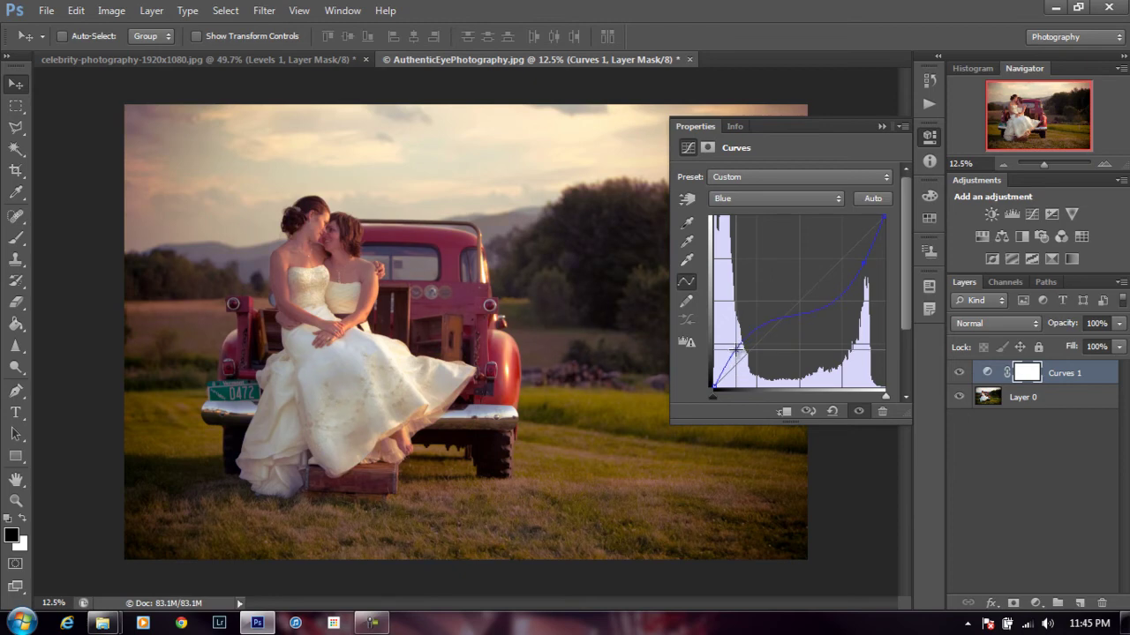
left_click_drag(735, 349, 735, 350)
Step: Compare the truck wedding photo with and without the Curves 1 adjustment, with the adjustment settings collapsed
left_click(960, 374)
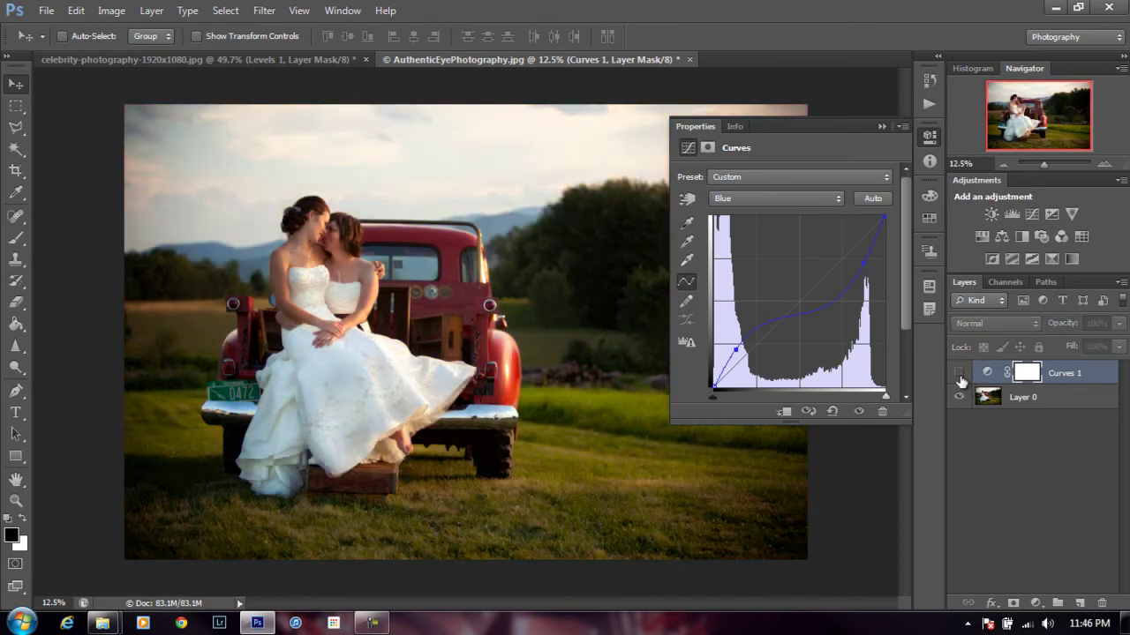
left_click(876, 126)
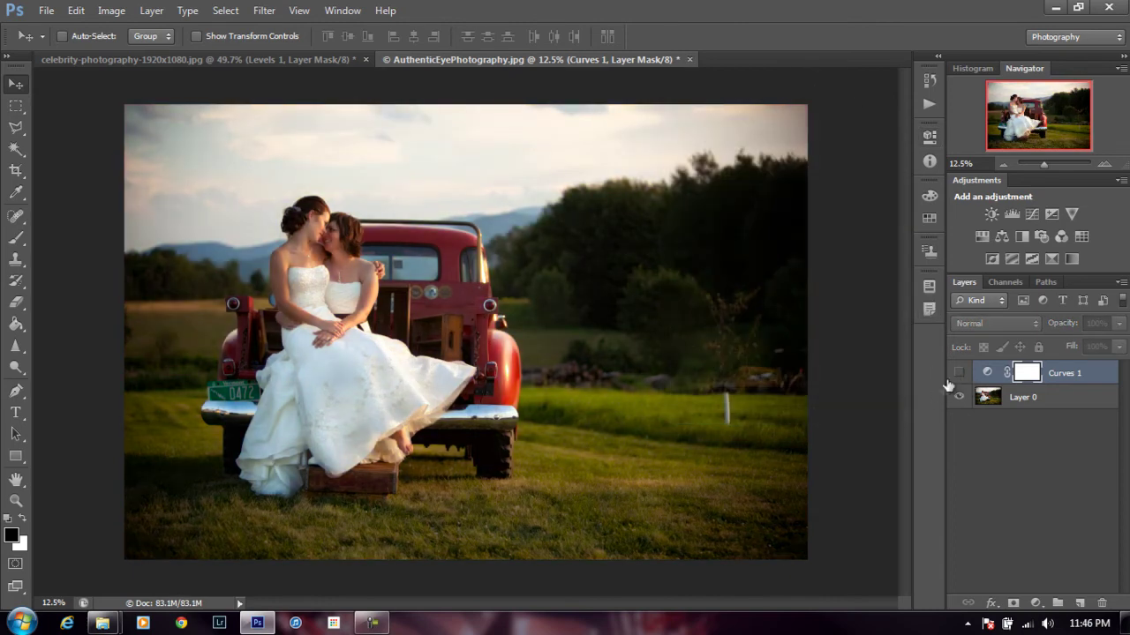
left_click(960, 374)
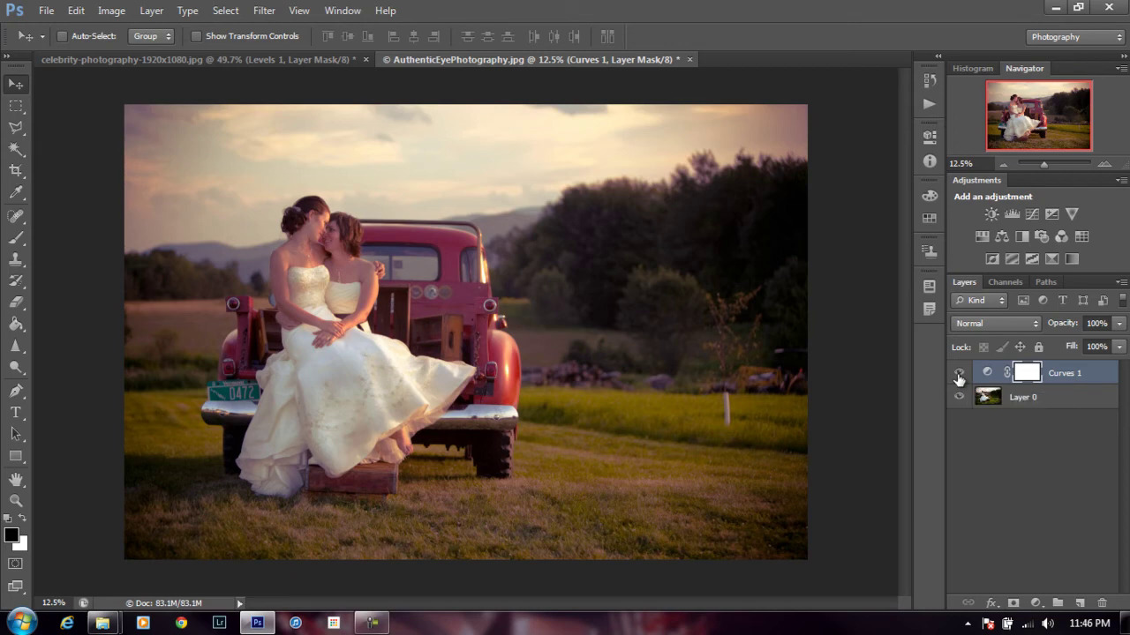
Step: Hide the Curves 1 layer and add a second Curves adjustment layer above it
left_click(959, 375)
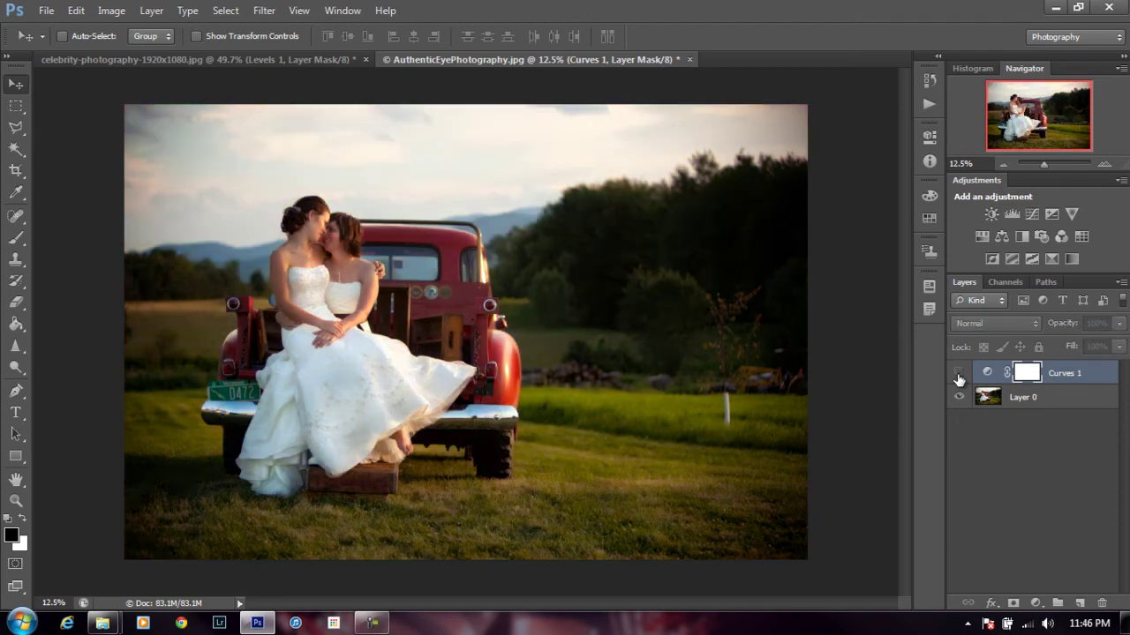
left_click(1030, 215)
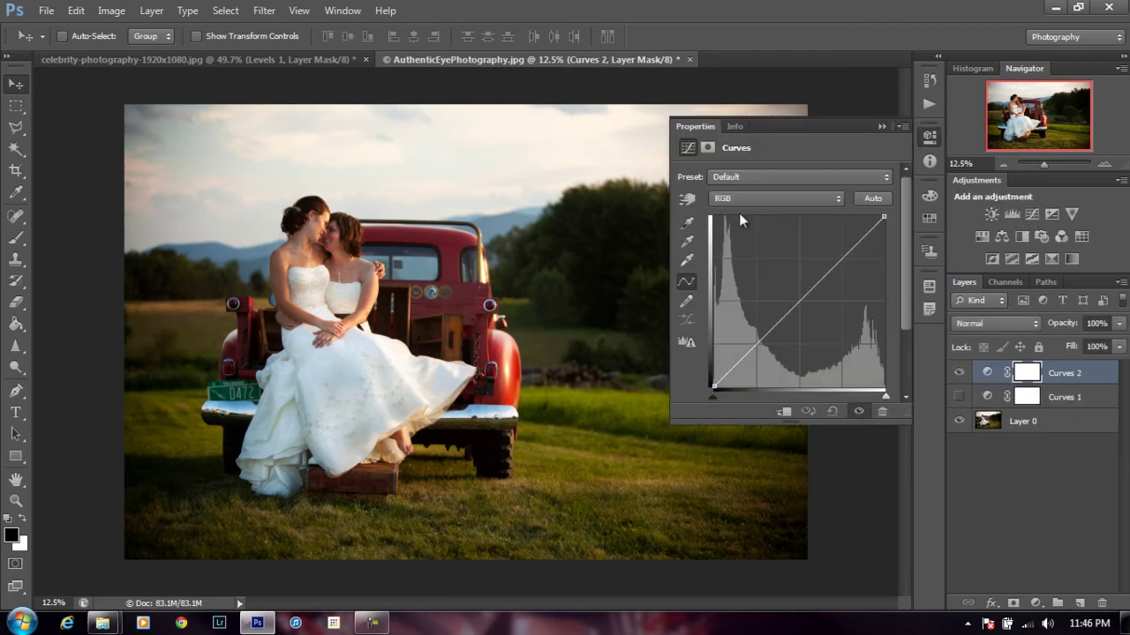
Step: Try lowering the Red curve's shadow tones slightly, using on-image adjustment to sample tones from the truck
left_click(828, 202)
left_click(752, 233)
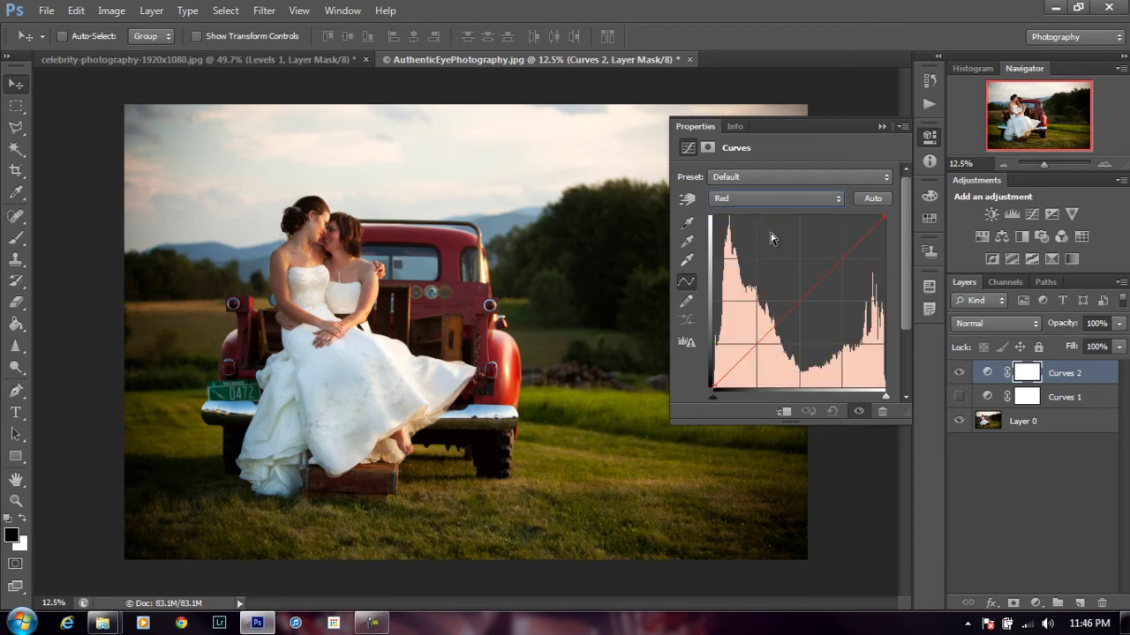
left_click(687, 200)
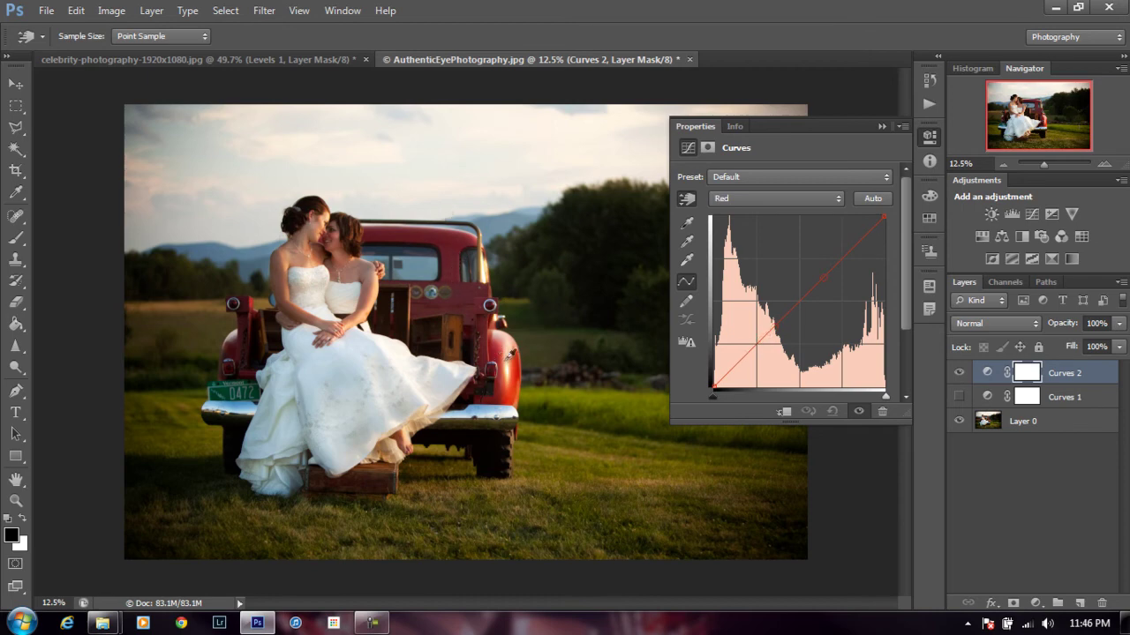
left_click(454, 267)
left_click_drag(772, 327, 768, 328)
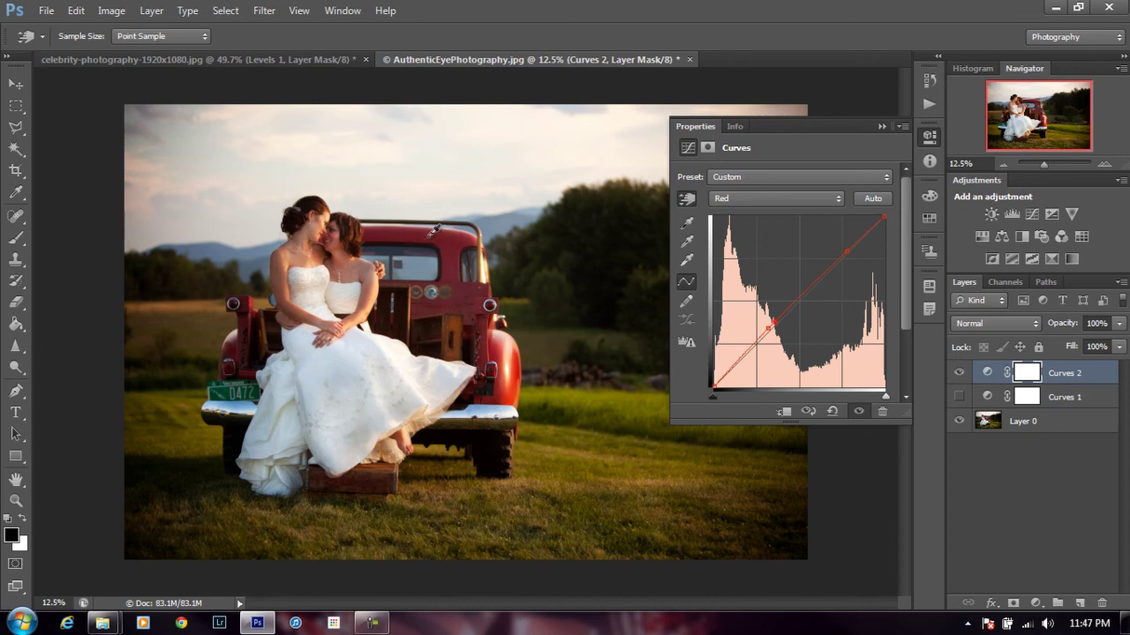
Step: Try reshaping the Green curve by sampling tones from the truck and dress, and undo the curve changes
left_click(796, 201)
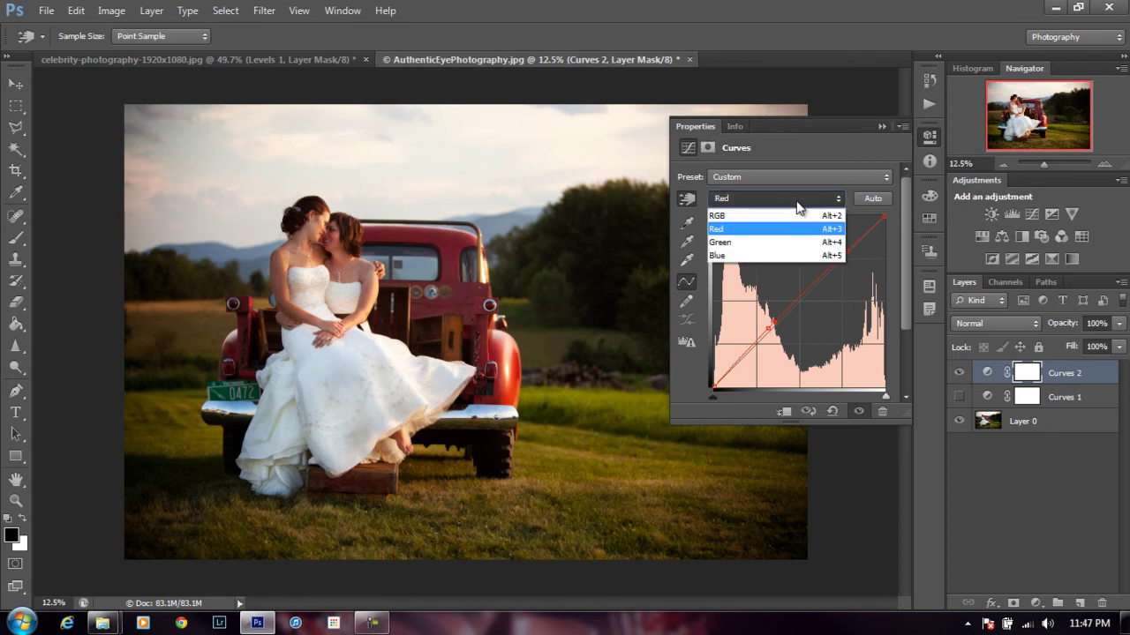
left_click(776, 252)
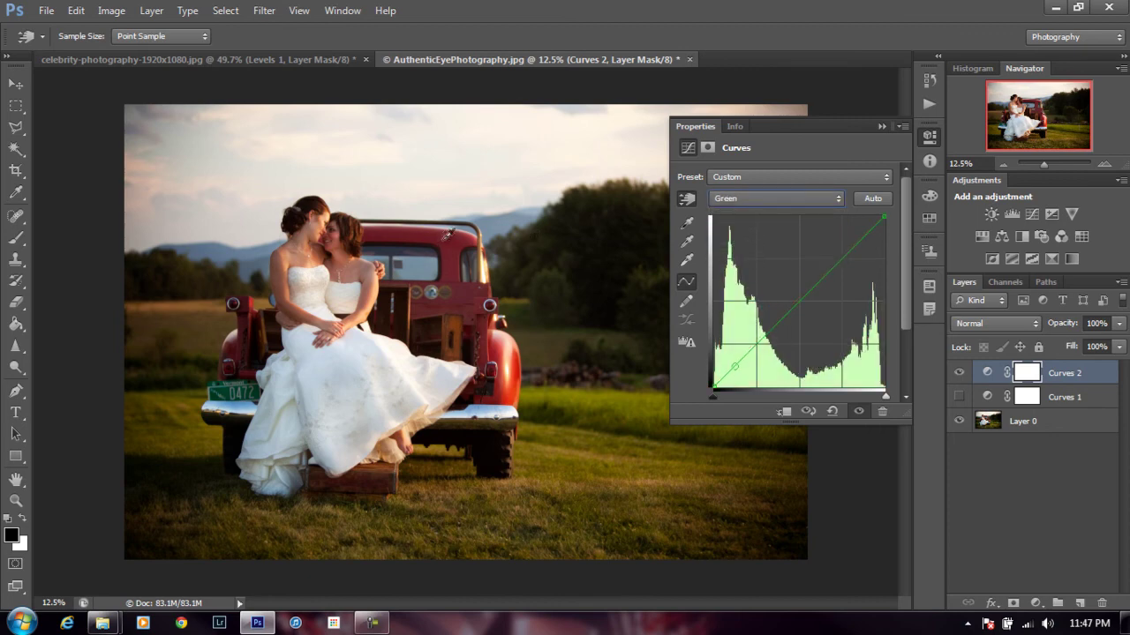
left_click(460, 270)
left_click(320, 366)
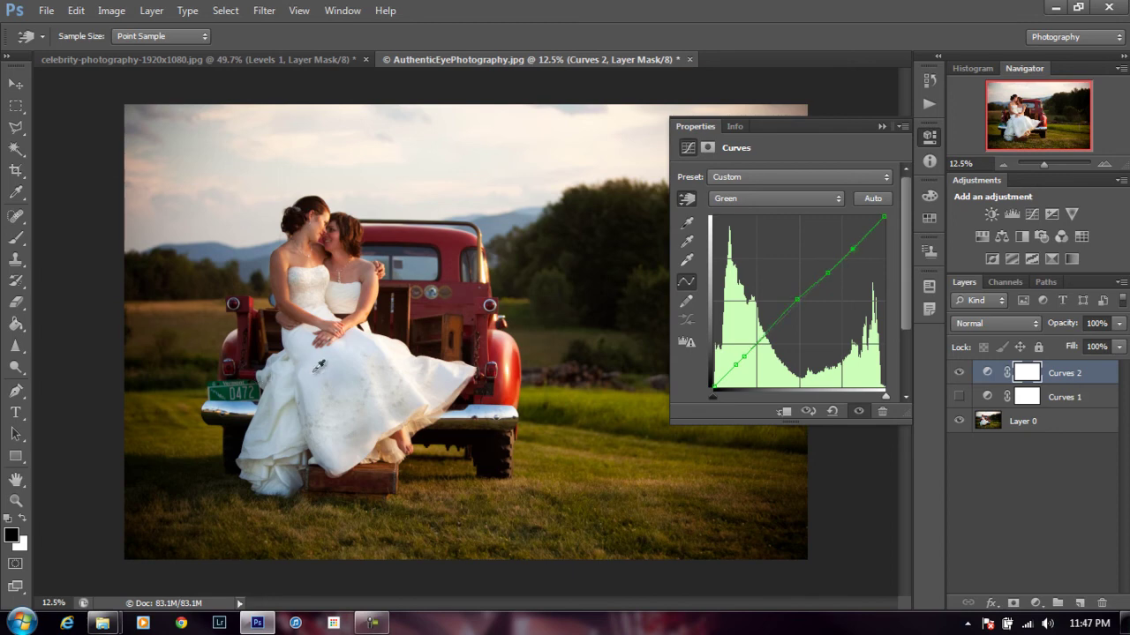
left_click(318, 355)
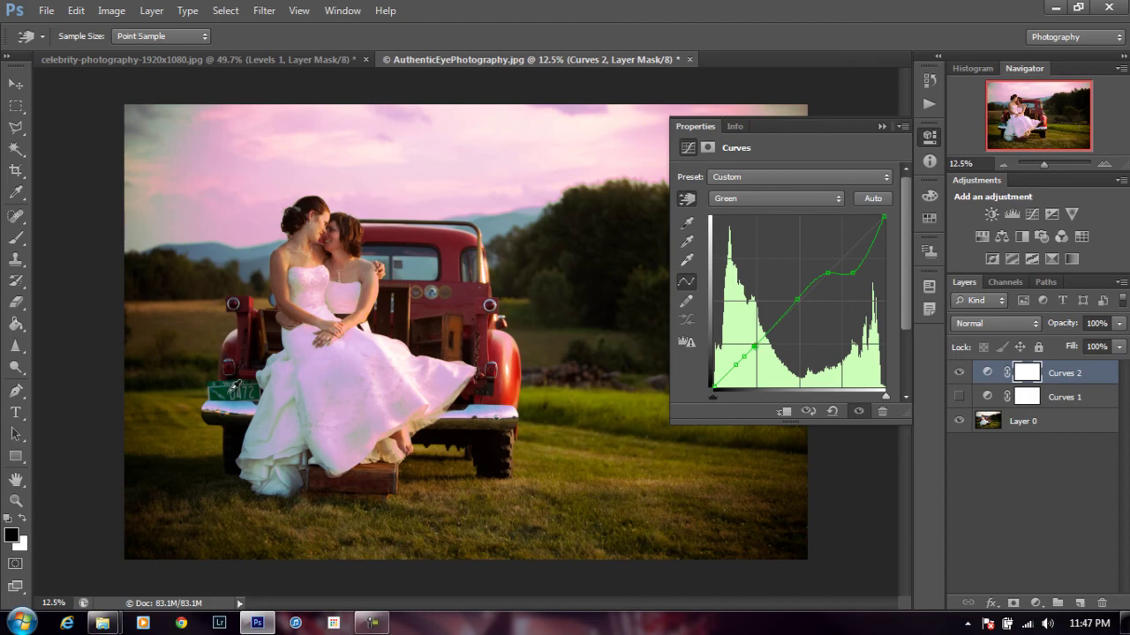
left_click(76, 10)
left_click(122, 51)
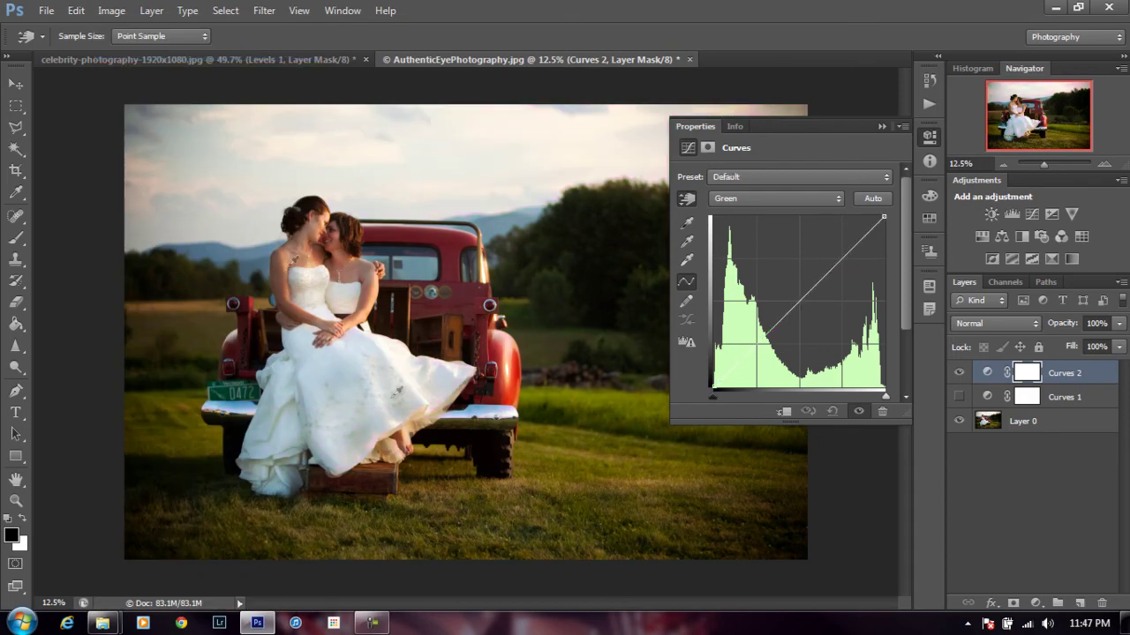
Step: Shape the Green curve with lowered shadows, adding on-image control points sampled from the dress and the grass
left_click(367, 397)
left_click(569, 481)
left_click_drag(783, 319, 783, 317)
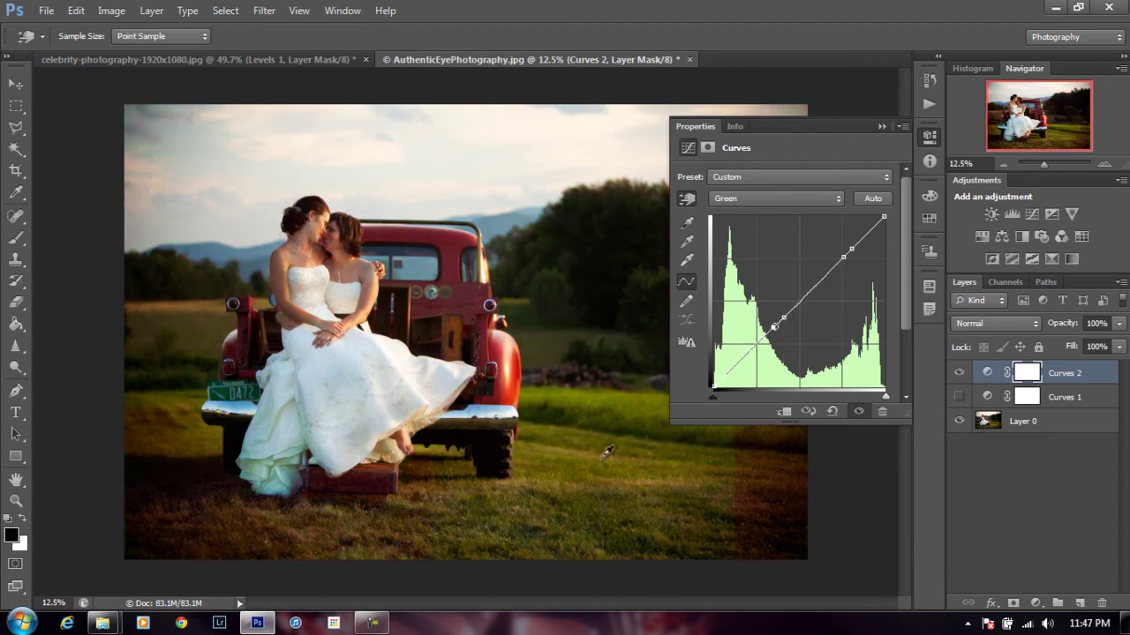
left_click_drag(773, 327, 774, 333)
Step: Lower the Red curve slightly through its highlights and midtones
left_click(840, 198)
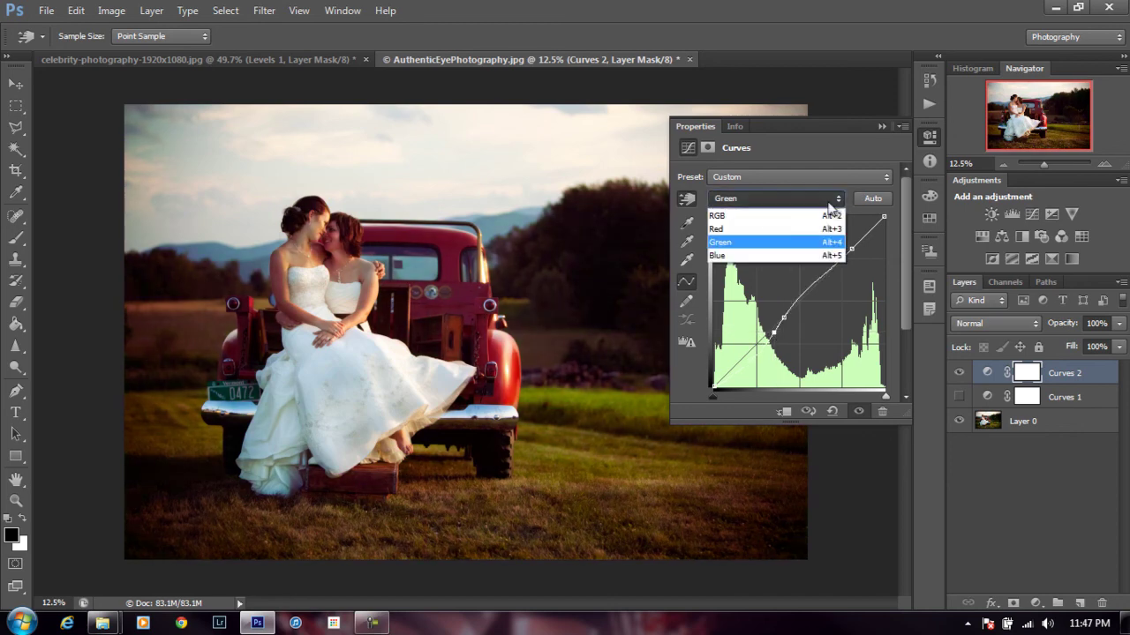
left_click(756, 216)
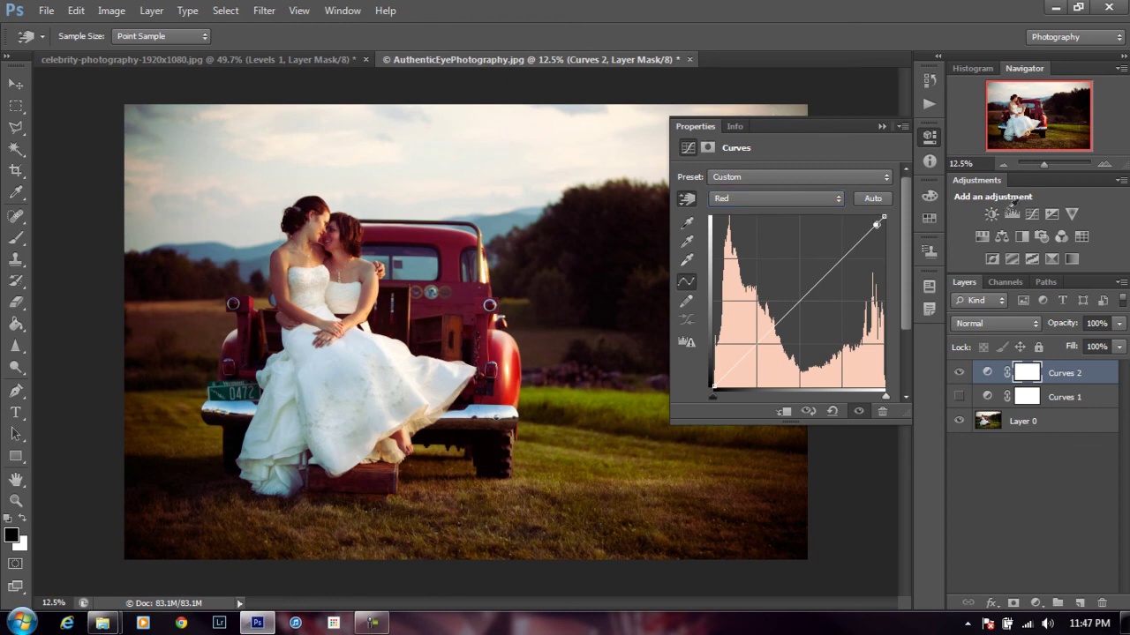
left_click_drag(876, 226, 872, 230)
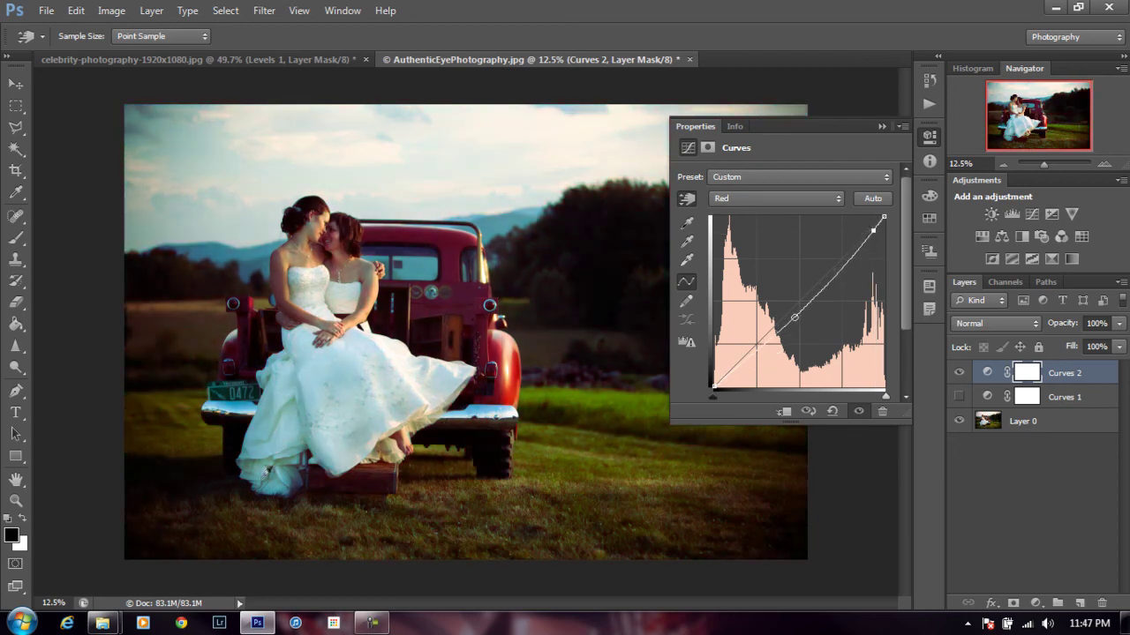
Step: Raise the midtones of the Blue curve for a cooler look
left_click(820, 199)
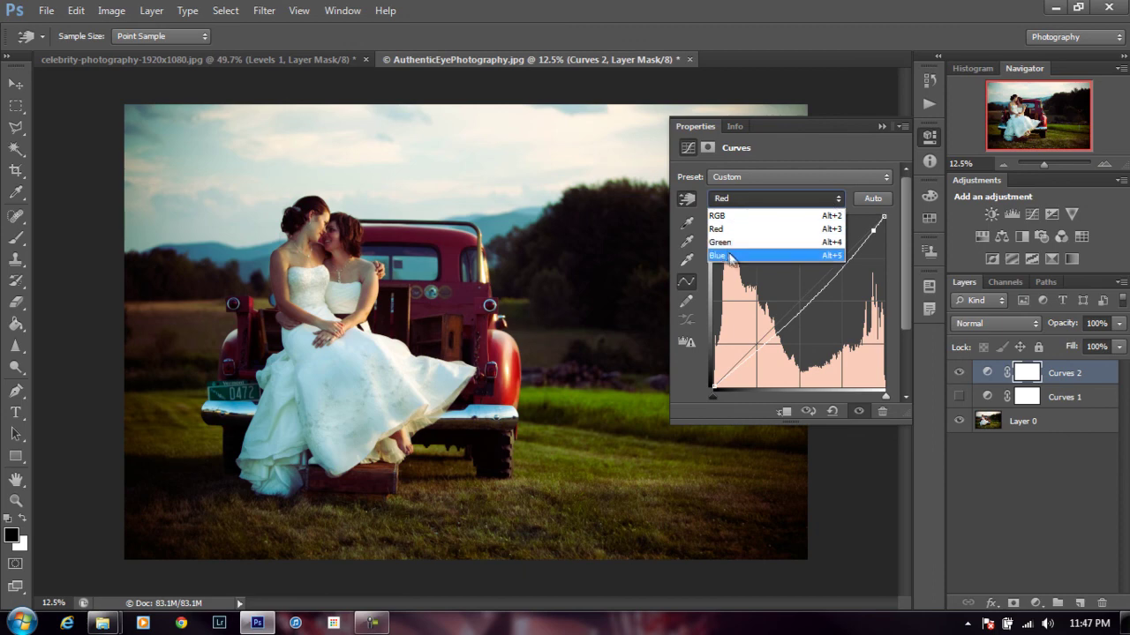
left_click(729, 256)
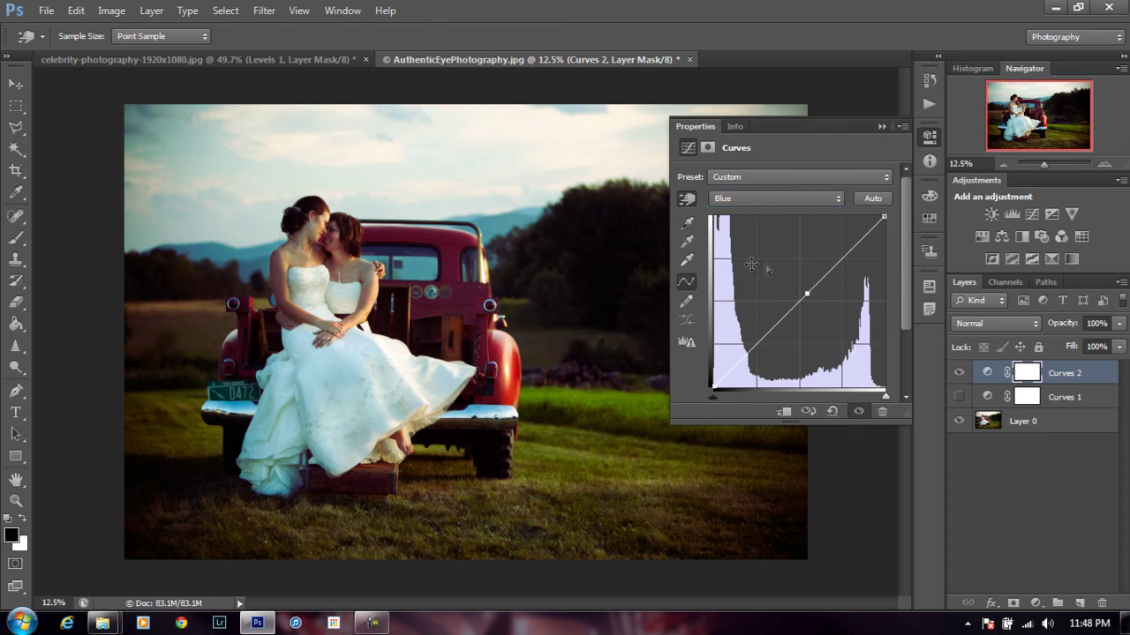
left_click_drag(806, 293, 795, 280)
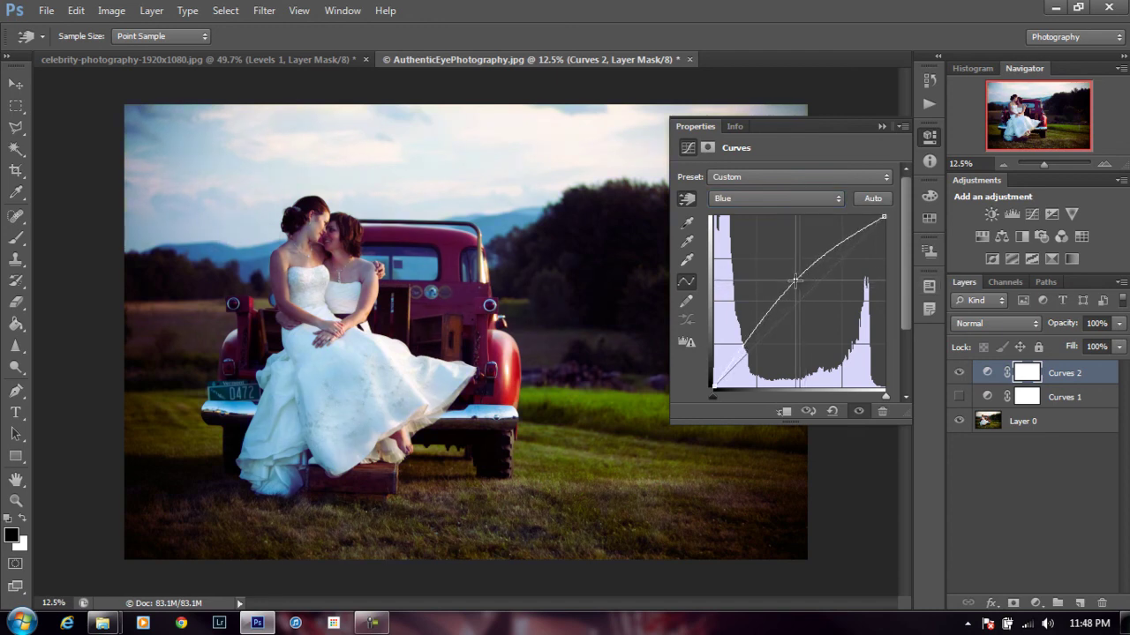
left_click_drag(795, 279, 796, 279)
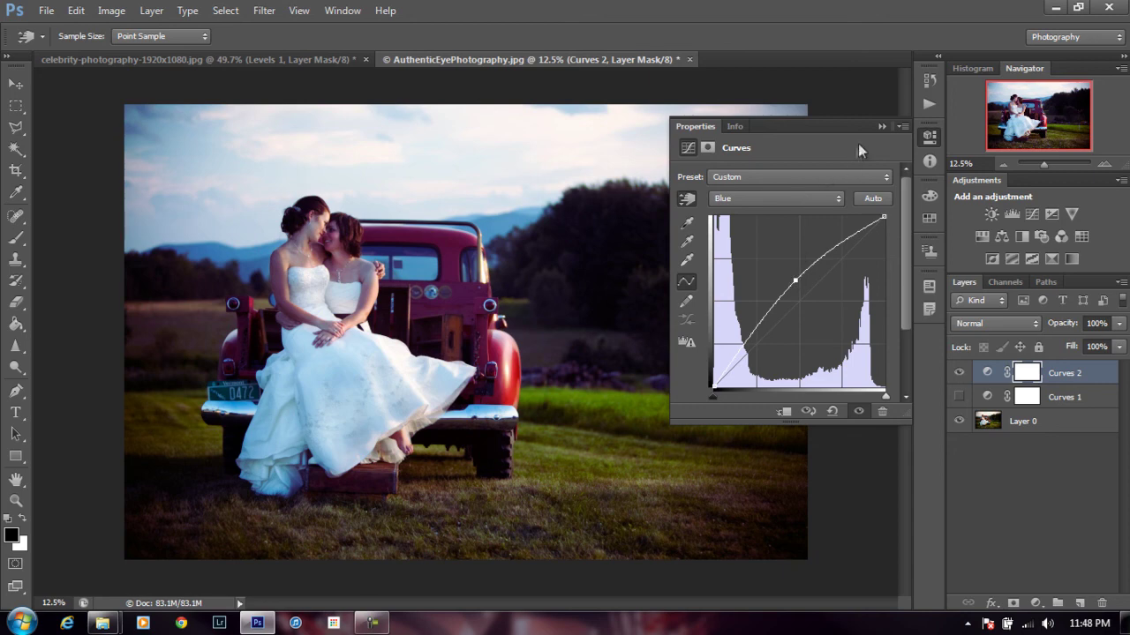
Step: Compare the photo with and without Curves 2, leaving only Curves 1 visible and the adjustment settings collapsed
left_click(959, 374)
left_click(960, 374)
left_click(959, 401)
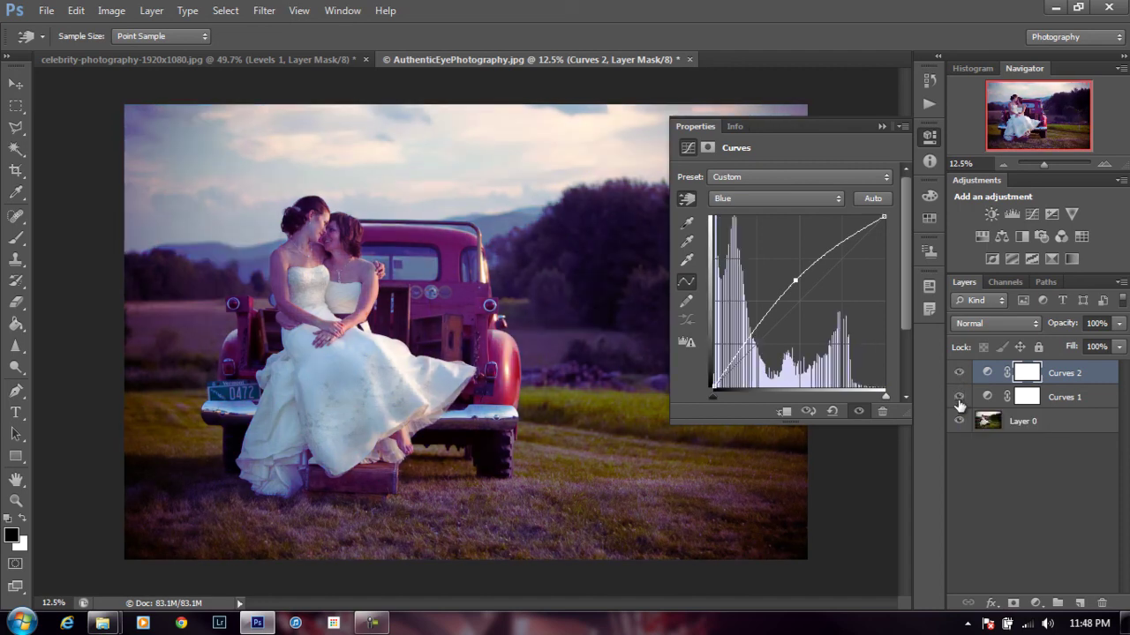
left_click(958, 374)
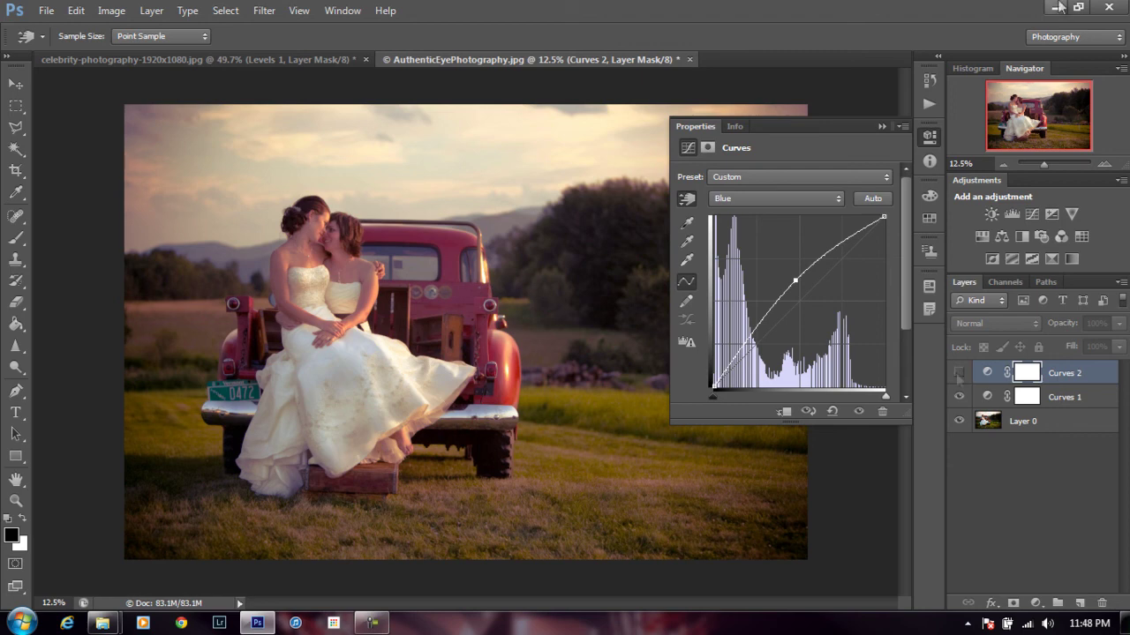
left_click(883, 127)
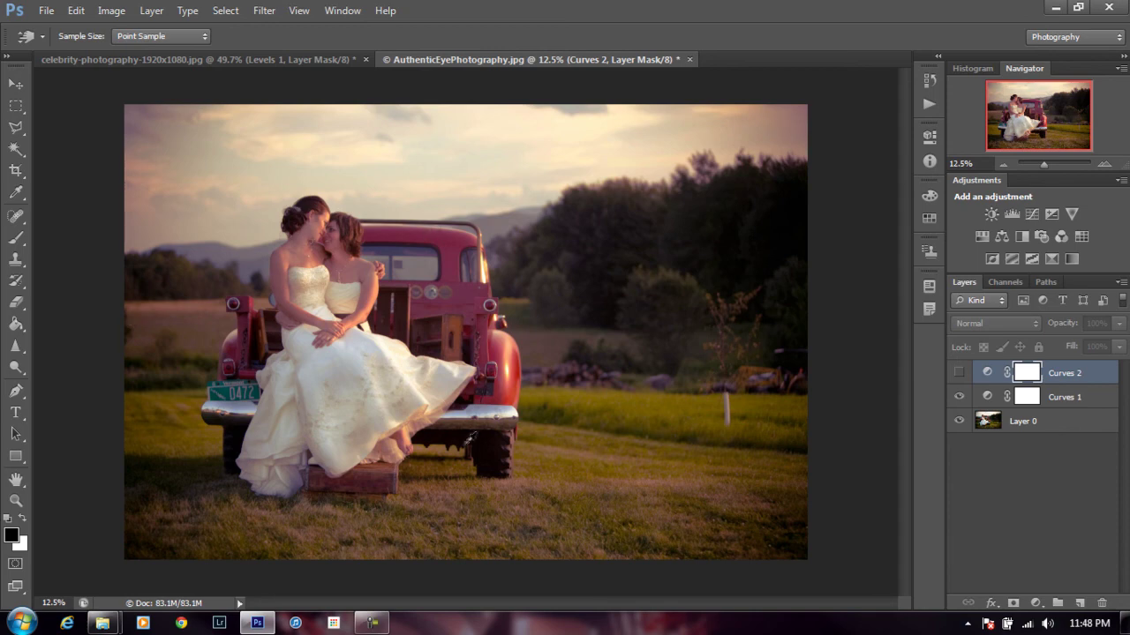